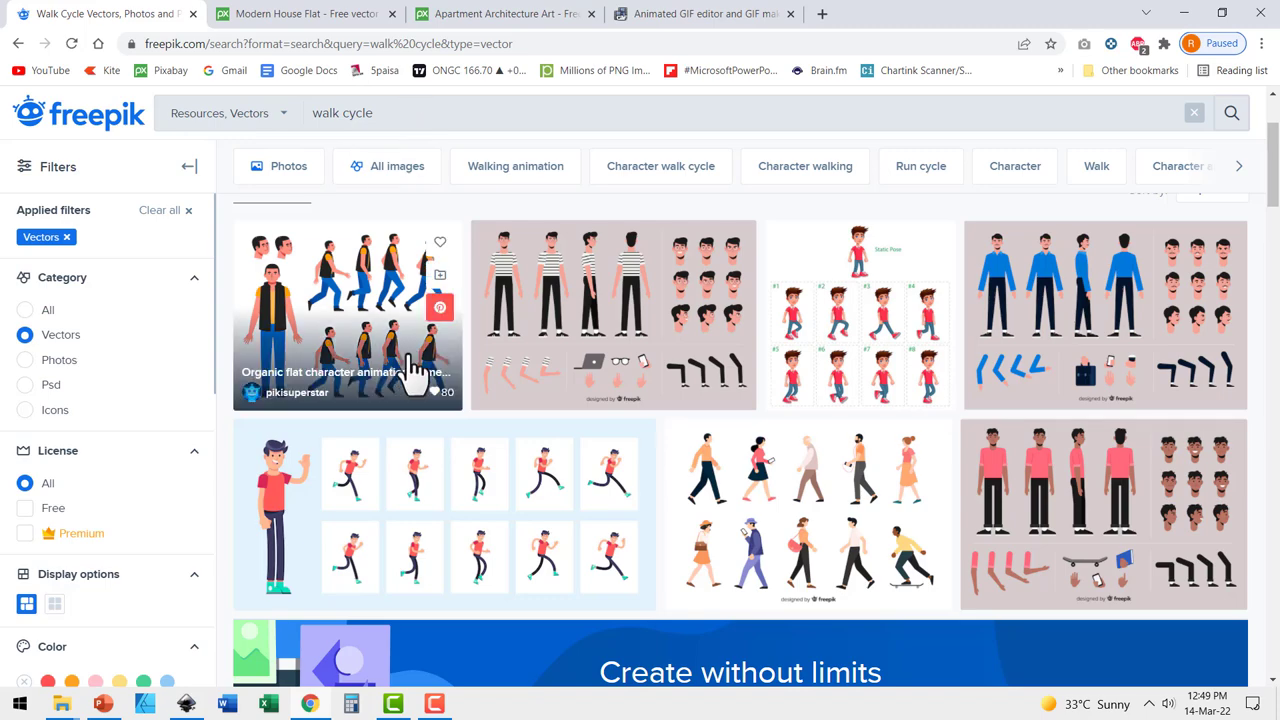
Step: Scroll through the Freepik results to locate the organic flat character animation frames pack
{"action": "scroll", "coordinate": [1118, 588], "scroll_direction": "down", "scroll_amount": 2}
{"action": "scroll", "coordinate": [1125, 590], "scroll_direction": "down", "scroll_amount": 4}
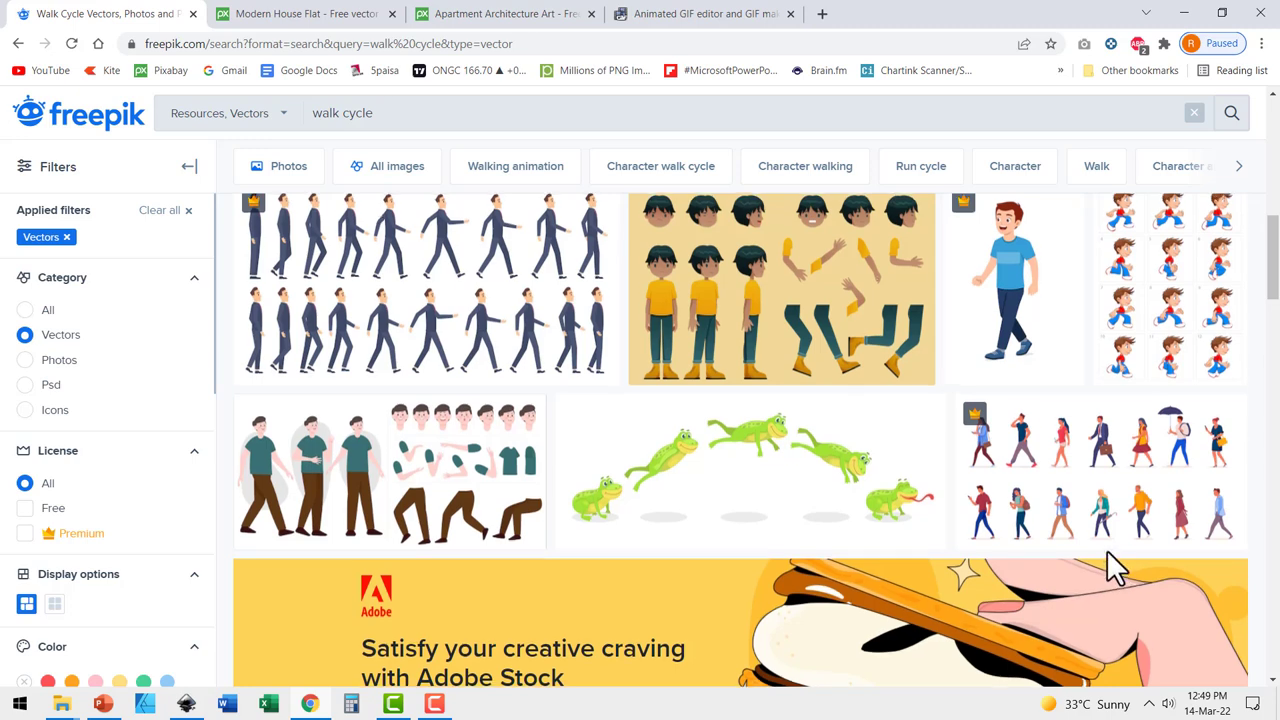
{"action": "scroll", "coordinate": [1107, 551], "scroll_direction": "up", "scroll_amount": 3}
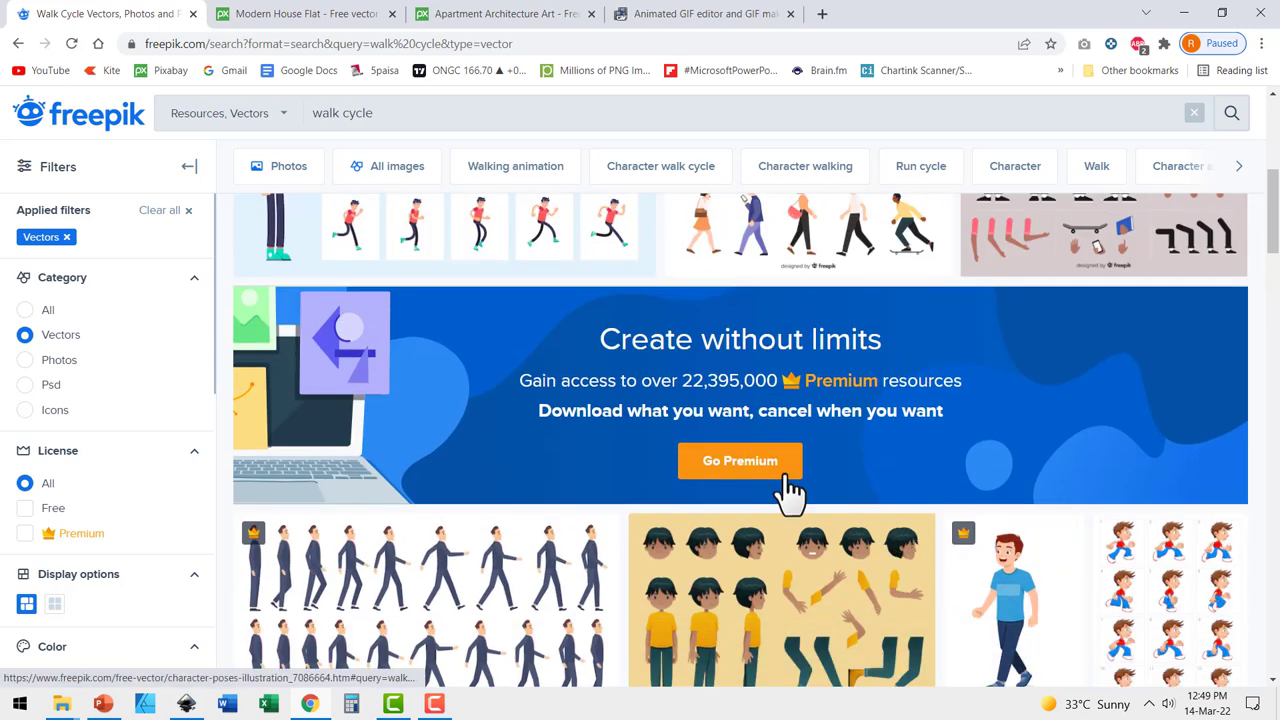
{"action": "scroll", "coordinate": [1048, 580], "scroll_direction": "up", "scroll_amount": 5}
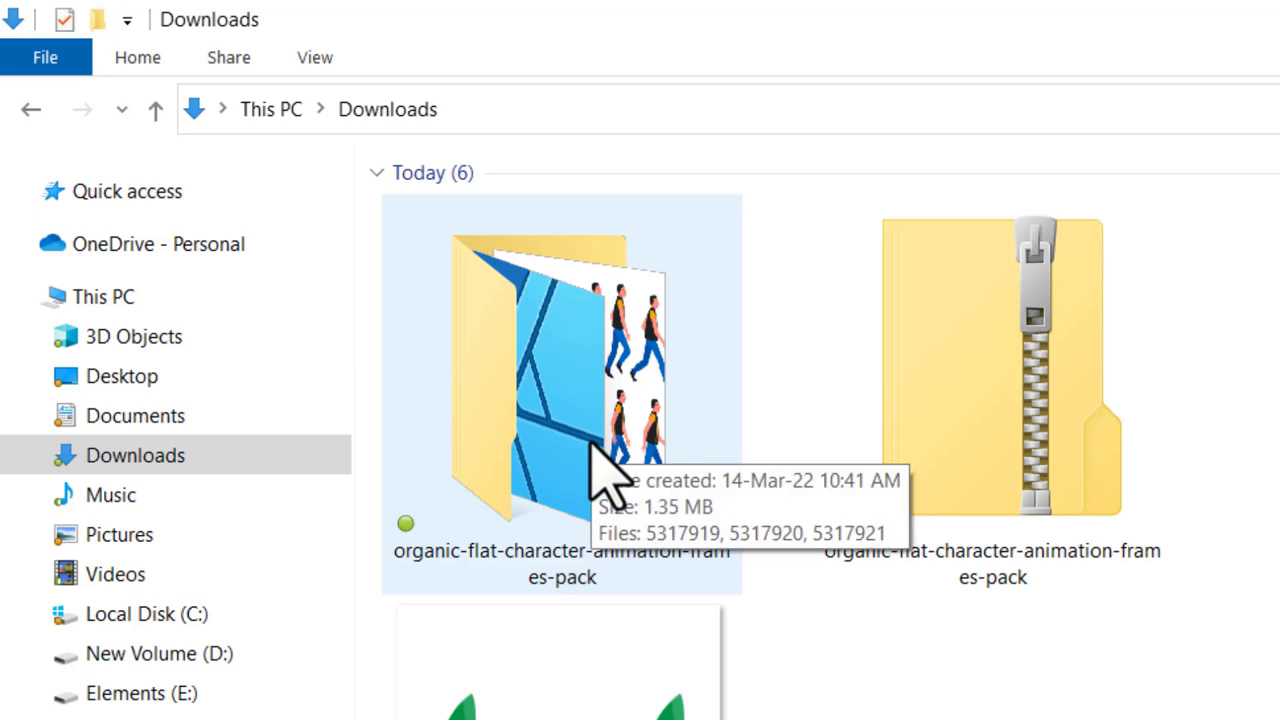
Step: Open the extracted frames pack folder and view the 5317919 character sheet image
{"action": "double_click", "coordinate": [643, 491]}
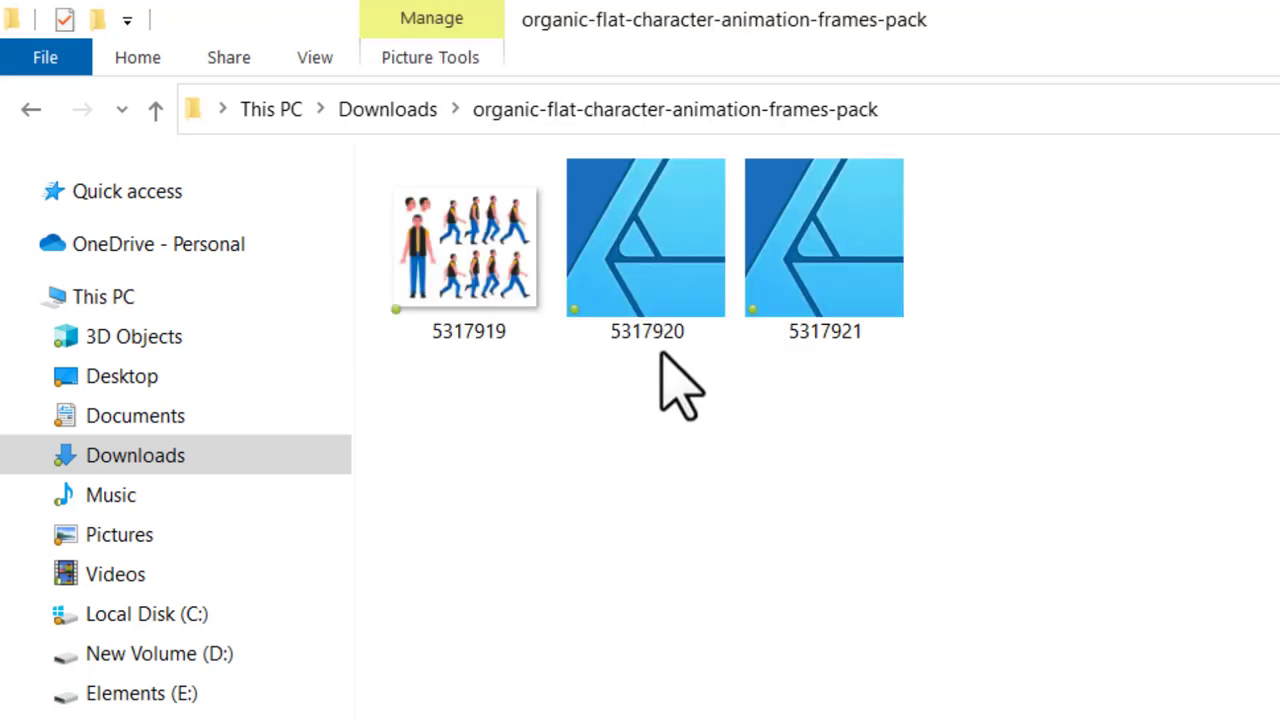
{"action": "left_click", "coordinate": [468, 250]}
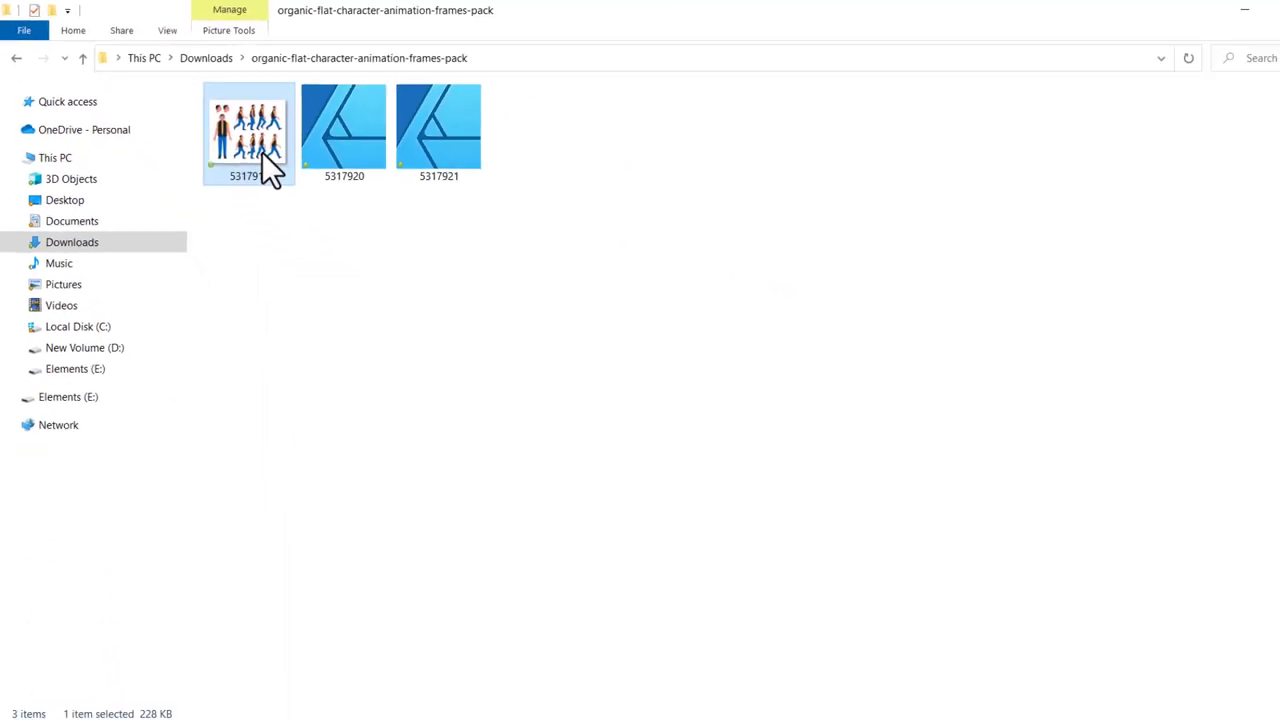
{"action": "double_click", "coordinate": [540, 335]}
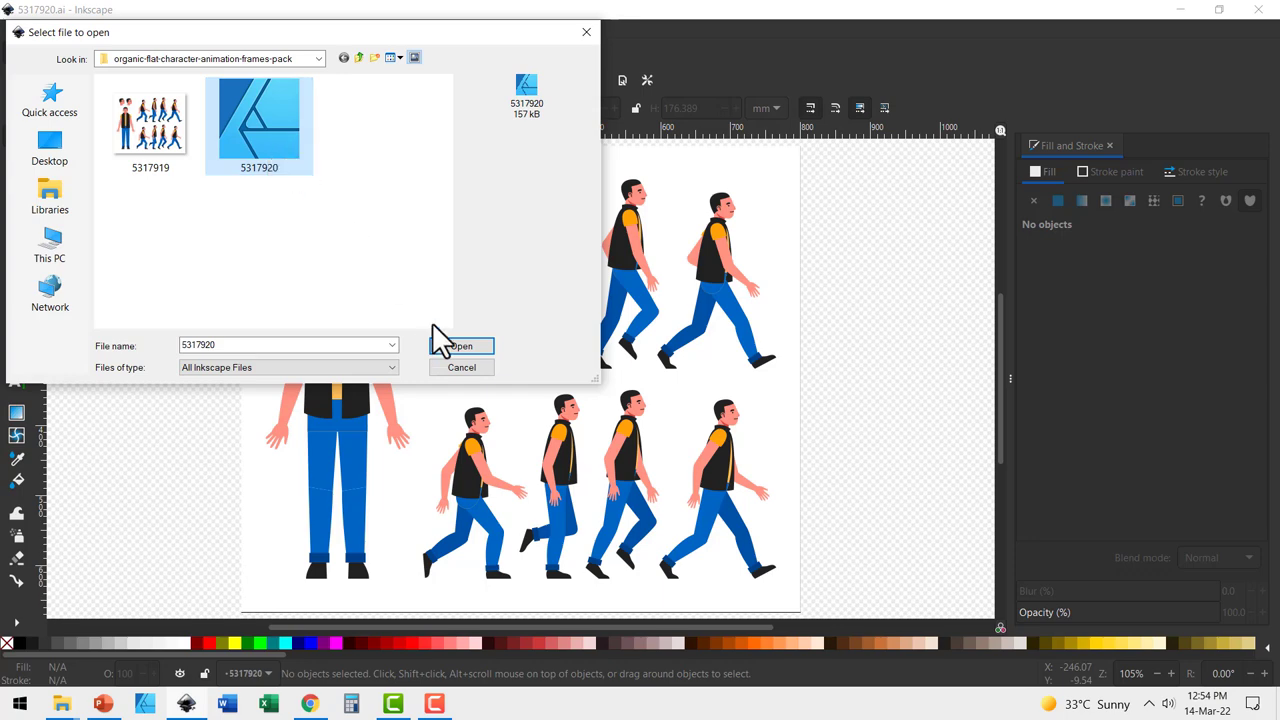
Step: Close the Open dialog, delete the white background rectangle, and copy the walking figures to PowerPoint
{"action": "left_click", "coordinate": [588, 32]}
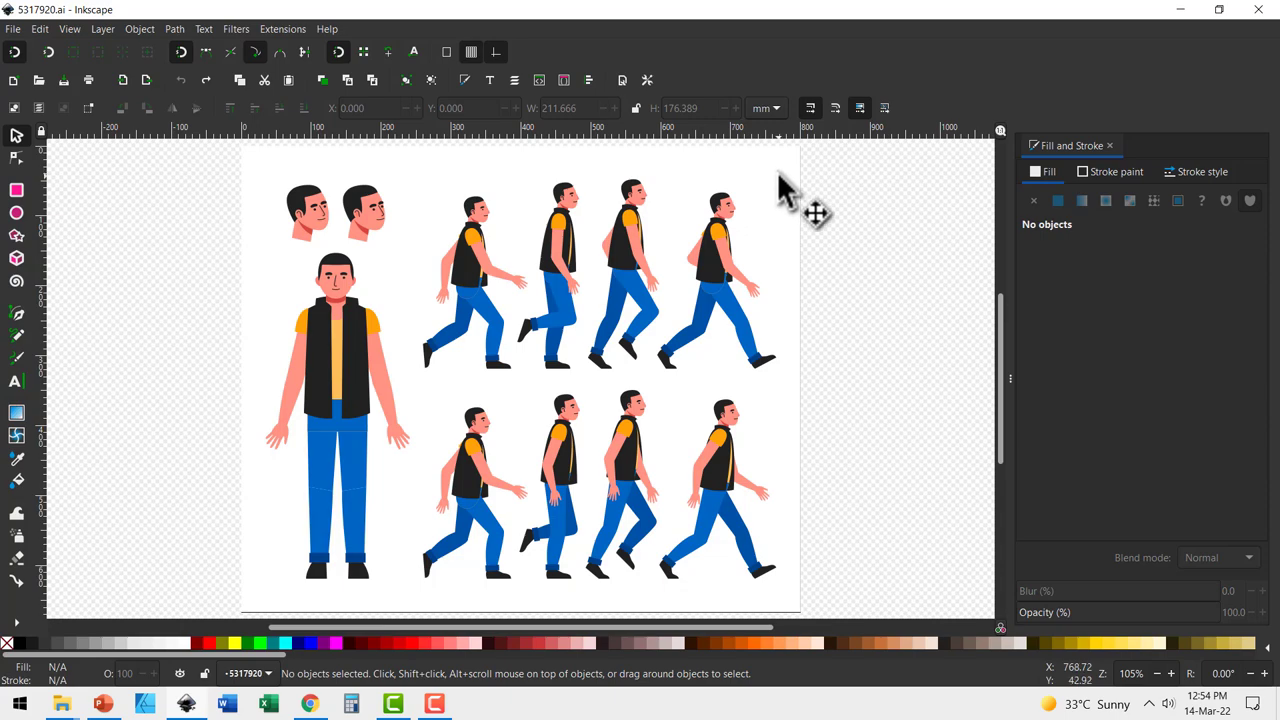
{"action": "left_click_drag", "start_coordinate": [781, 185], "coordinate": [869, 316]}
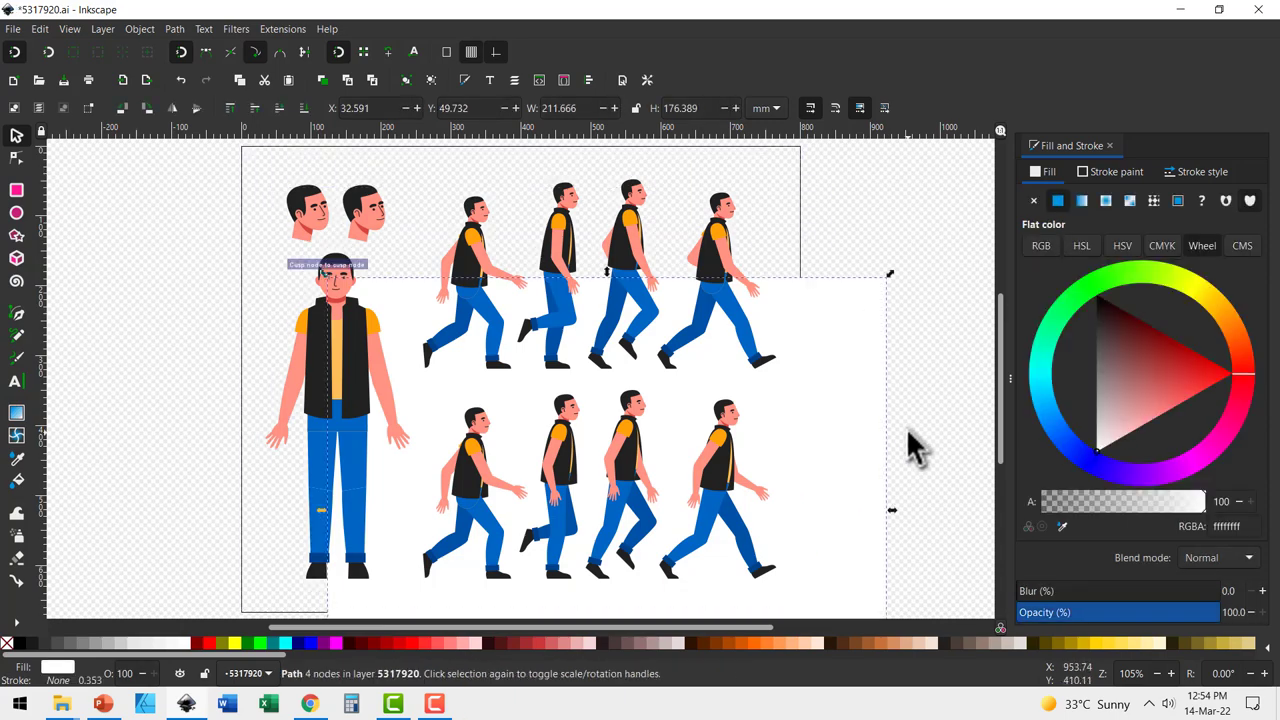
{"action": "key", "text": "Delete"}
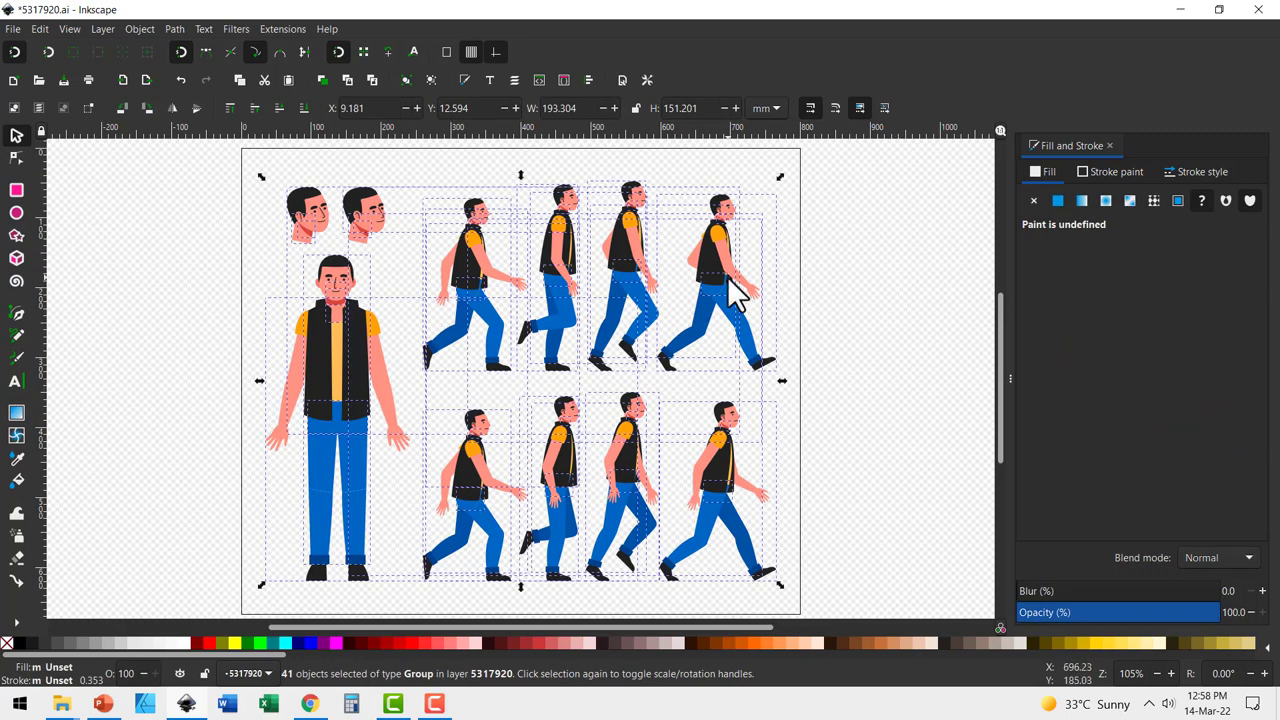
{"action": "right_click", "coordinate": [727, 276]}
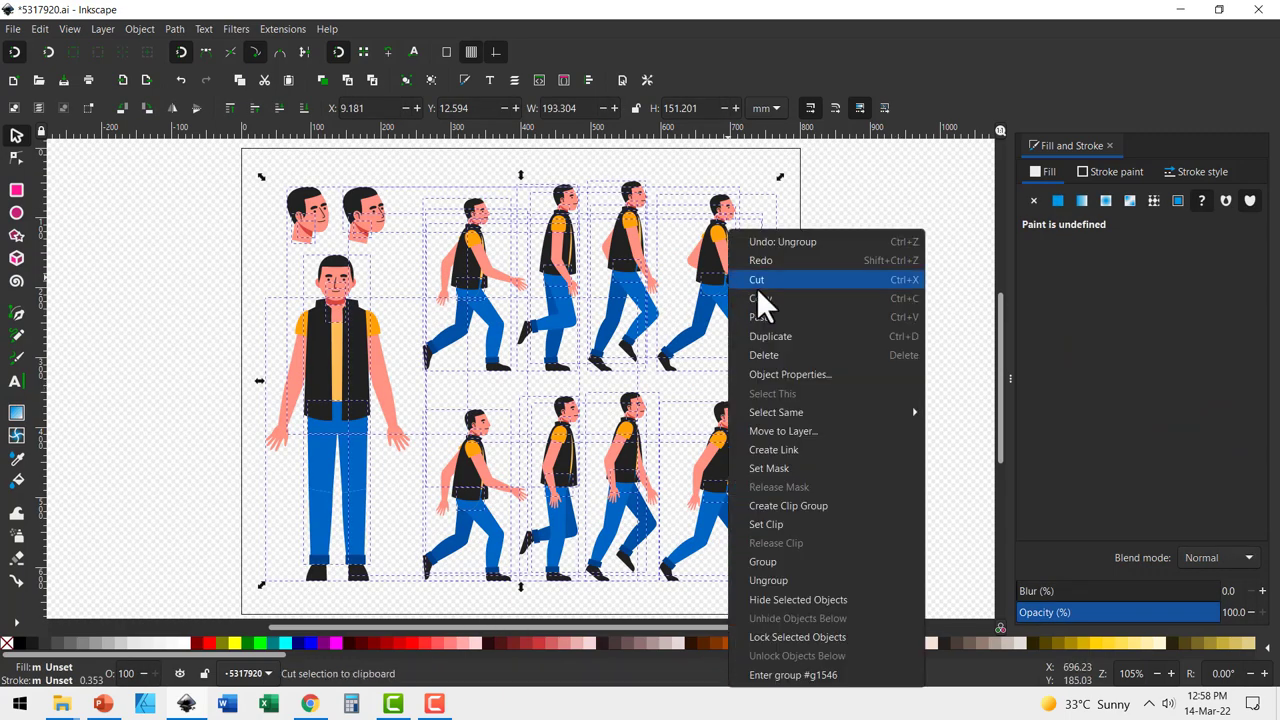
{"action": "left_click", "coordinate": [780, 297]}
{"action": "left_click", "coordinate": [100, 704]}
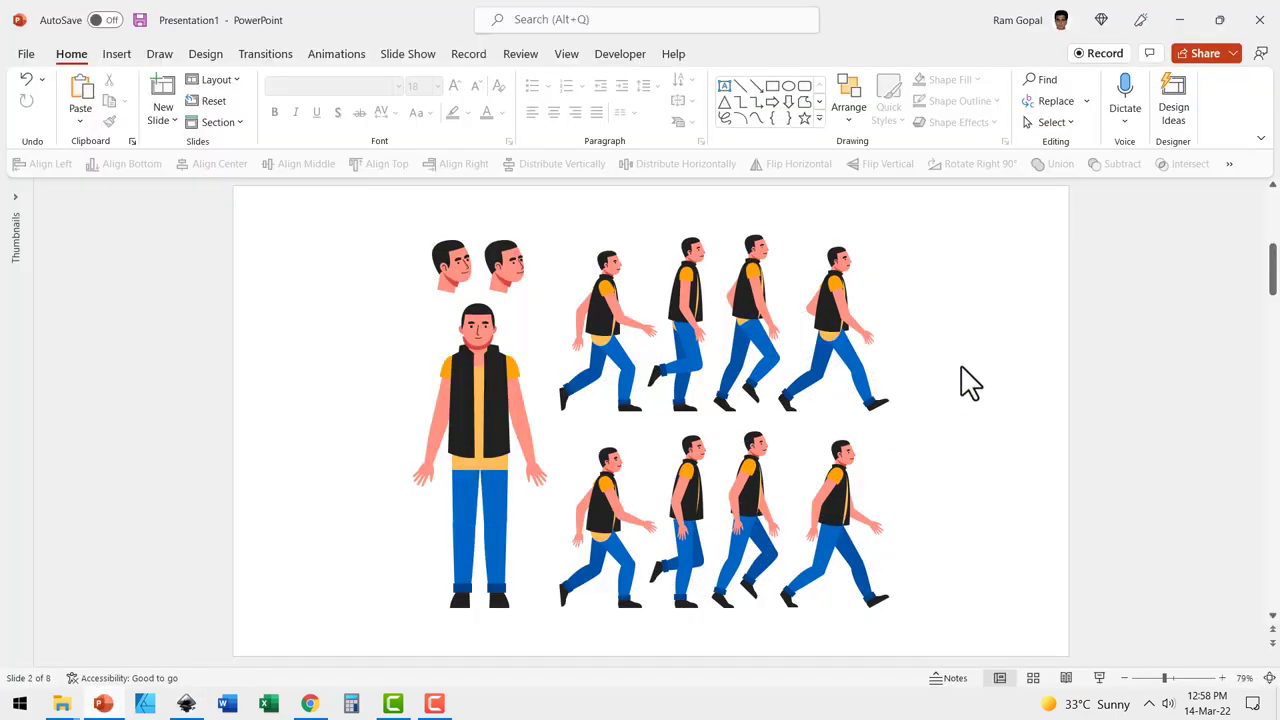
Step: Group the first walking pose's shapes and move it to the slide's left edge
{"action": "left_click_drag", "start_coordinate": [641, 333], "coordinate": [669, 459]}
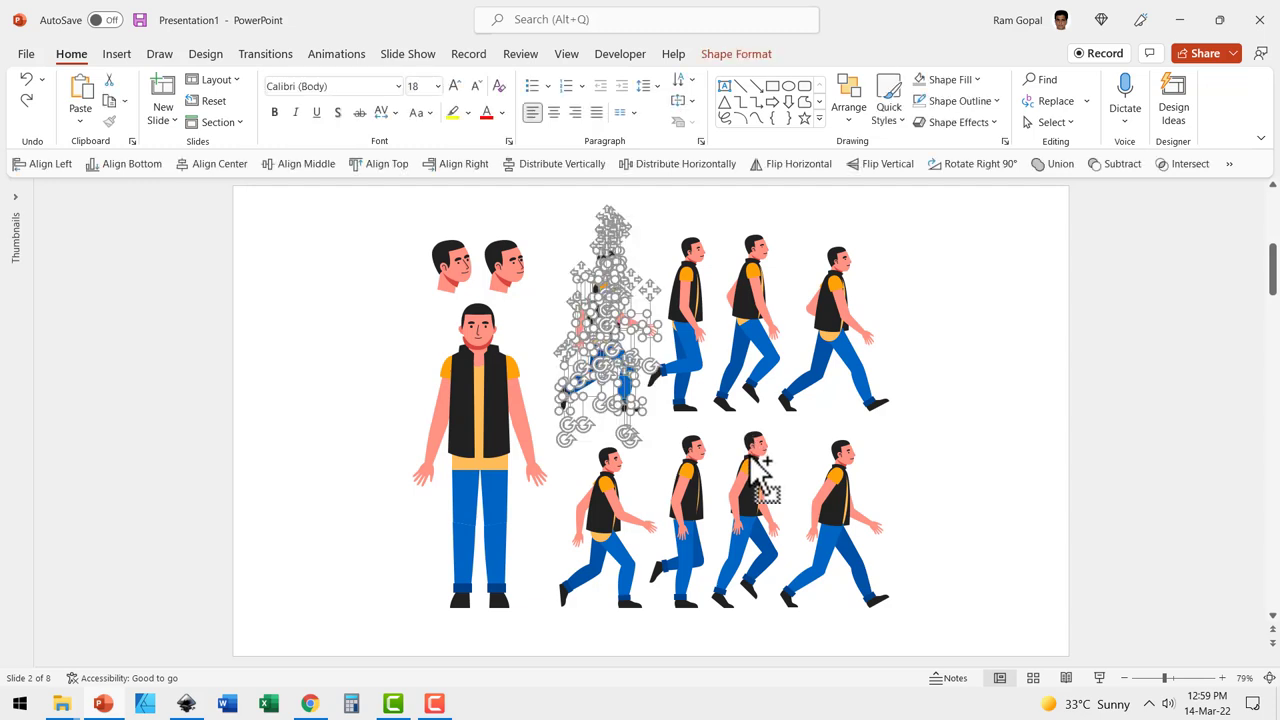
{"action": "key", "text": "ctrl+g"}
{"action": "left_click_drag", "start_coordinate": [352, 320], "coordinate": [293, 318]}
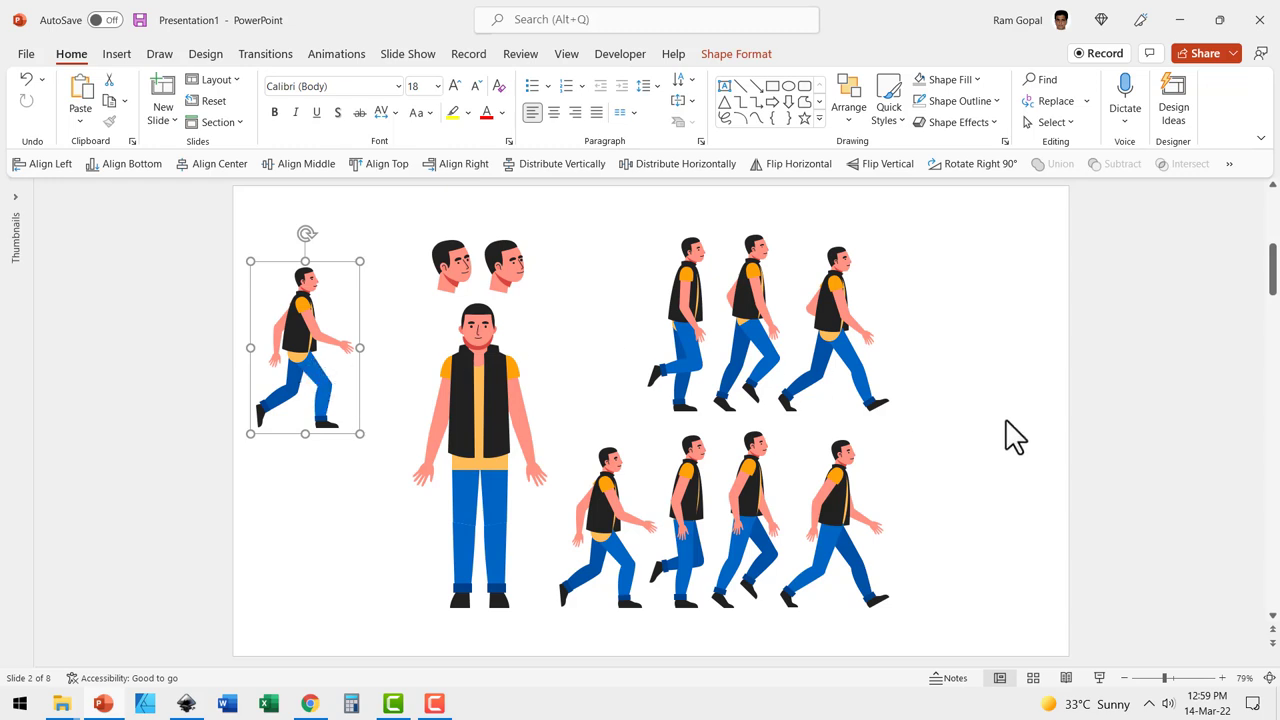
{"action": "scroll", "coordinate": [1013, 436], "scroll_direction": "up", "scroll_amount": 2}
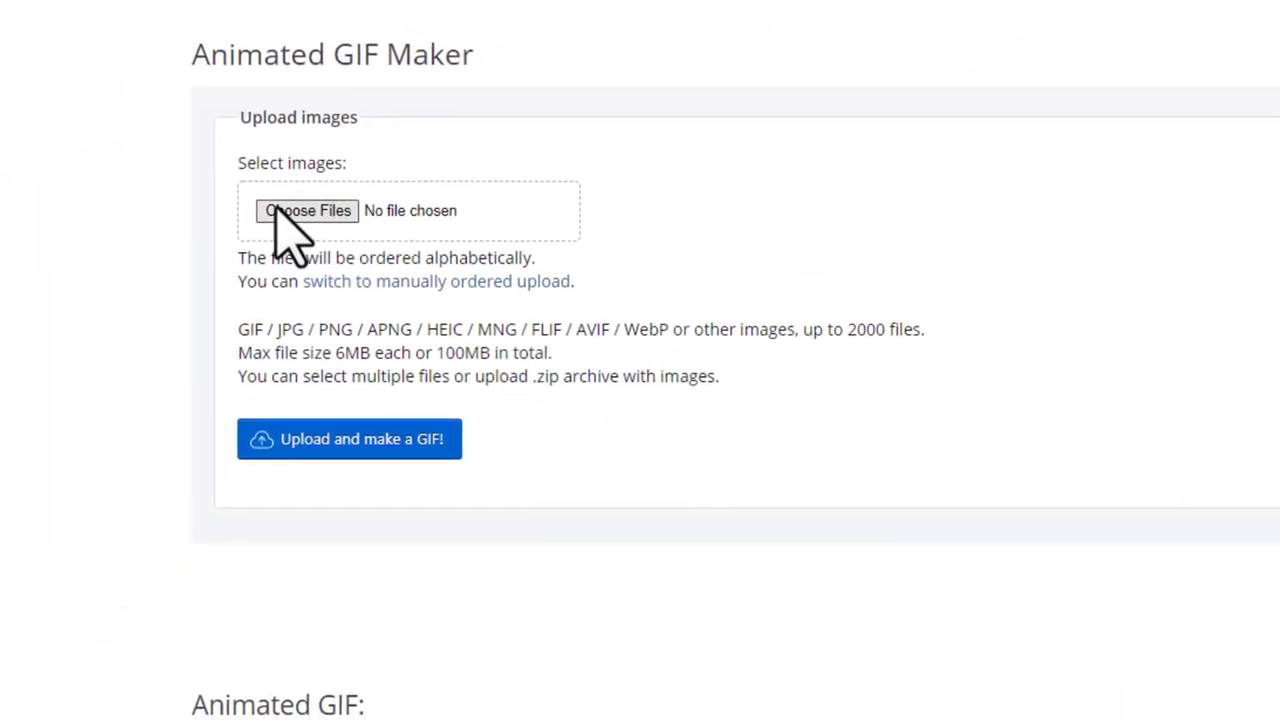
Step: Upload frame images 1 through 8 to ezgif's Animated GIF Maker
{"action": "left_click", "coordinate": [279, 208]}
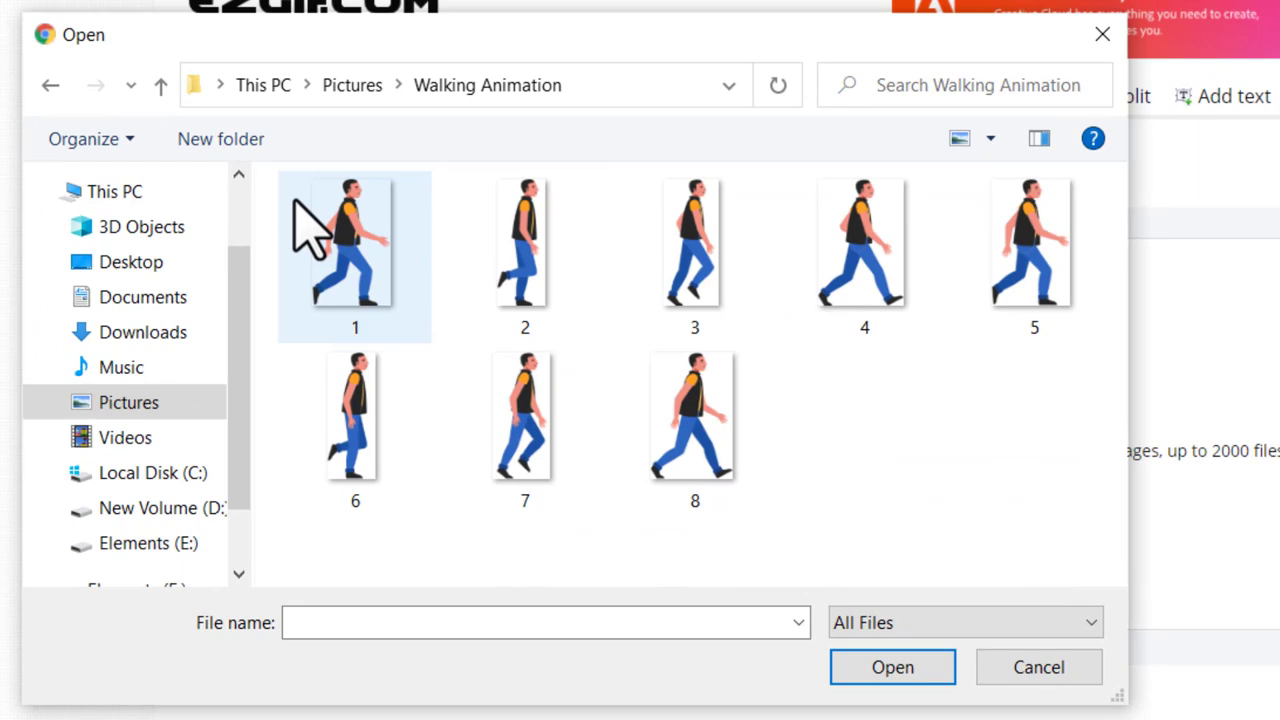
{"action": "left_click", "coordinate": [322, 214]}
{"action": "left_click", "coordinate": [668, 430], "text": "shift"}
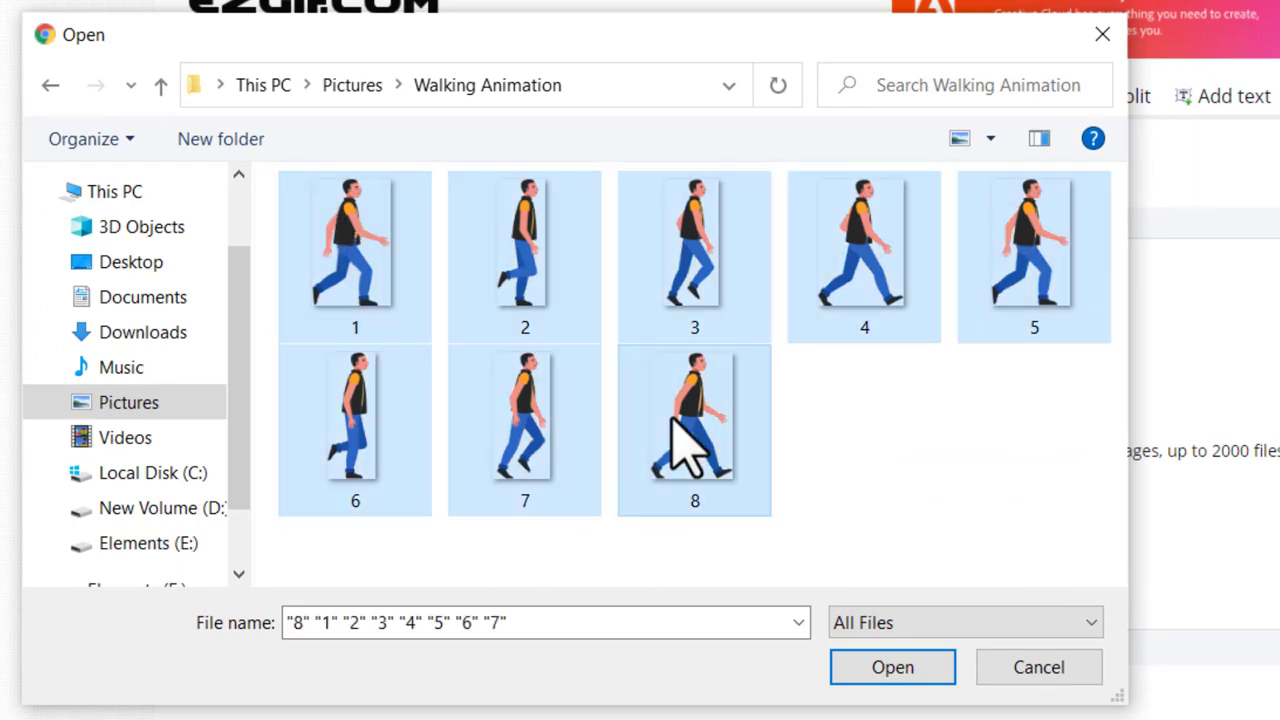
{"action": "left_click", "coordinate": [897, 652]}
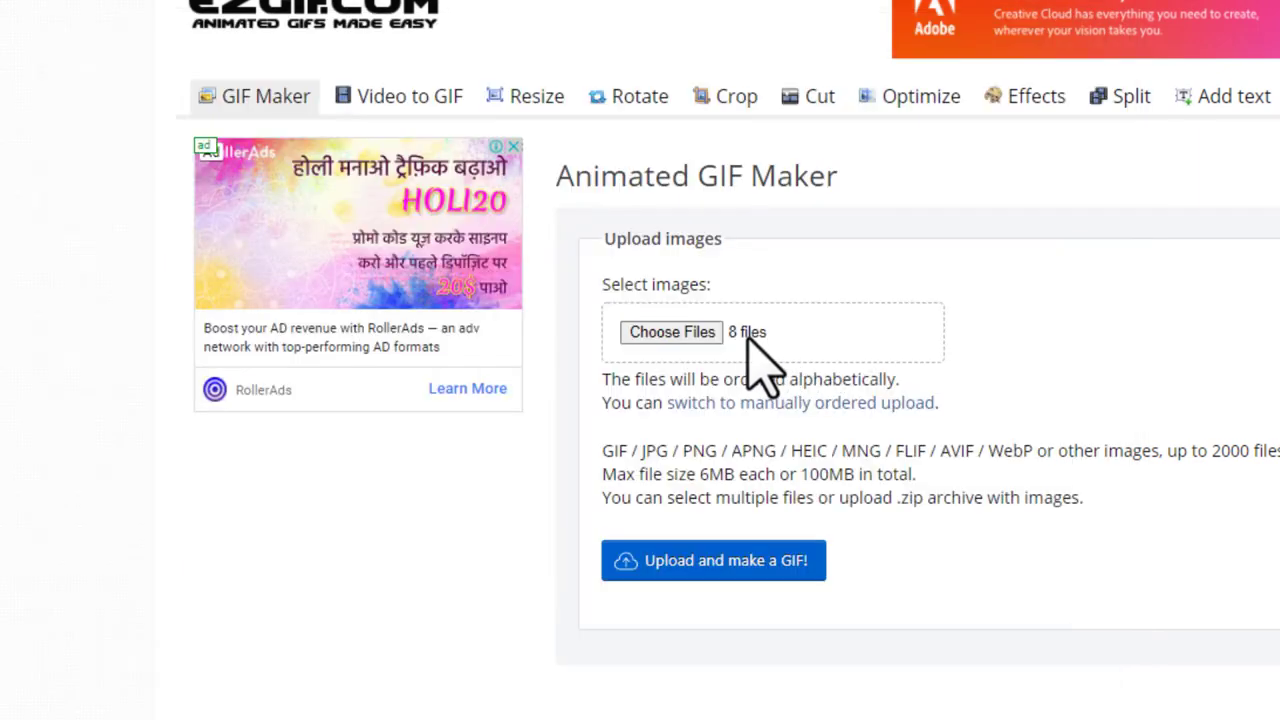
{"action": "left_click", "coordinate": [713, 560]}
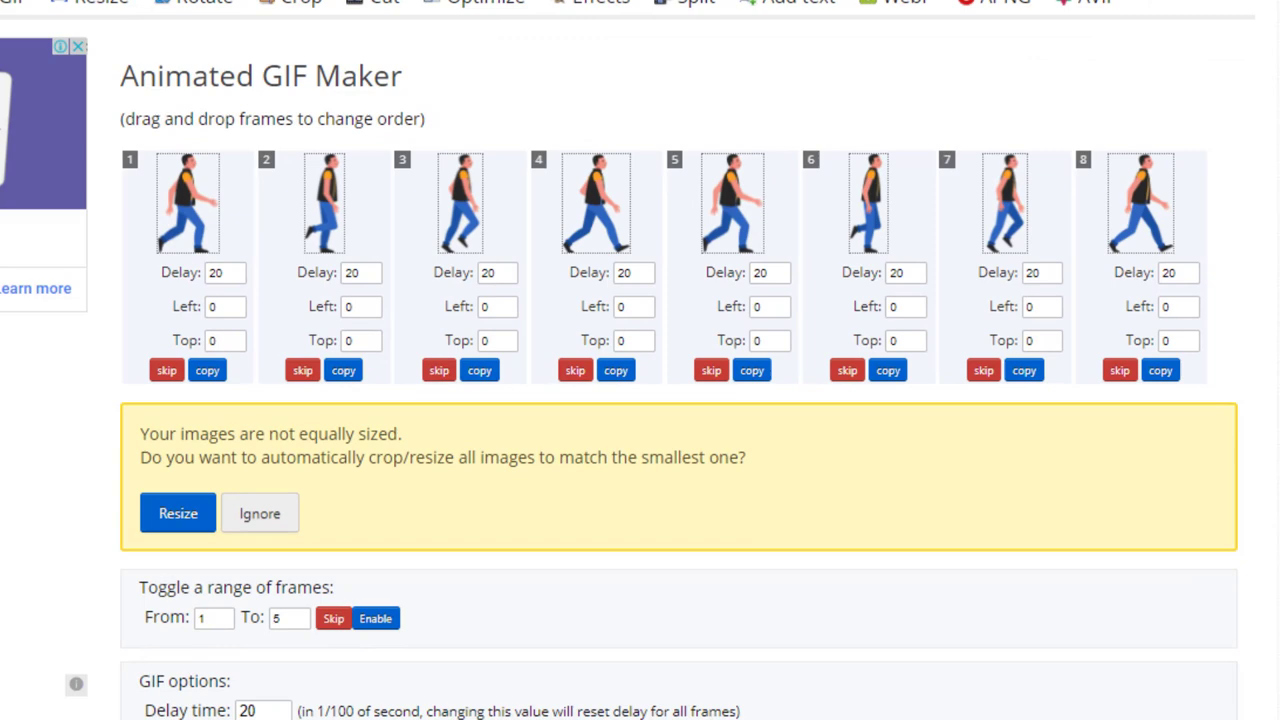
Step: Disable frame stacking, generate and download the walking GIF, then copy ezgif.com-gif-maker from Downloads
{"action": "scroll", "coordinate": [766, 346], "scroll_direction": "down", "scroll_amount": 6}
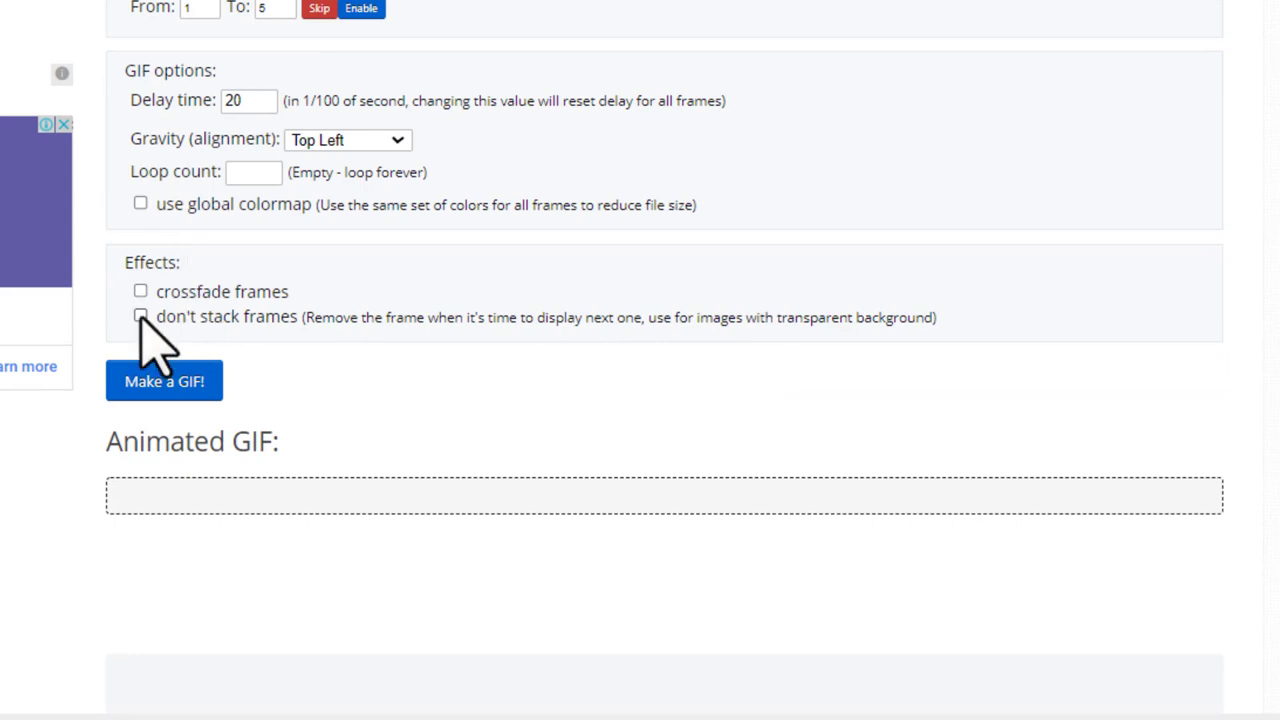
{"action": "left_click", "coordinate": [140, 316]}
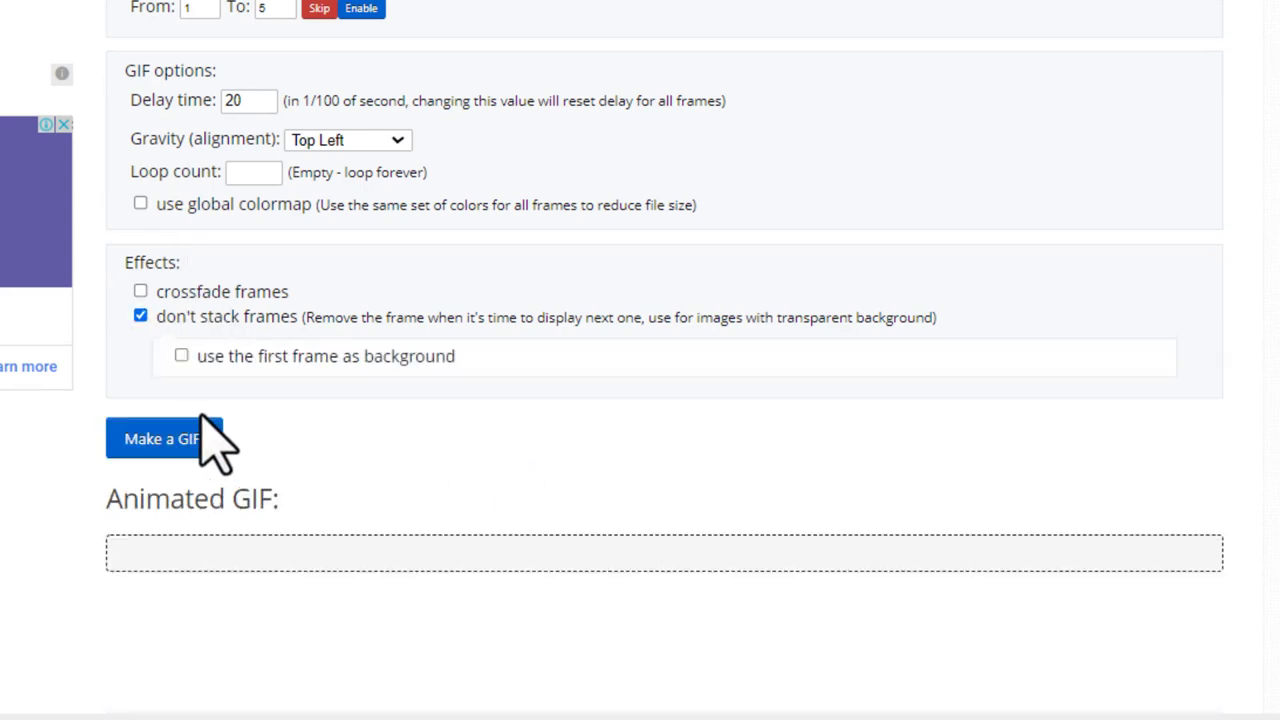
{"action": "left_click", "coordinate": [164, 439]}
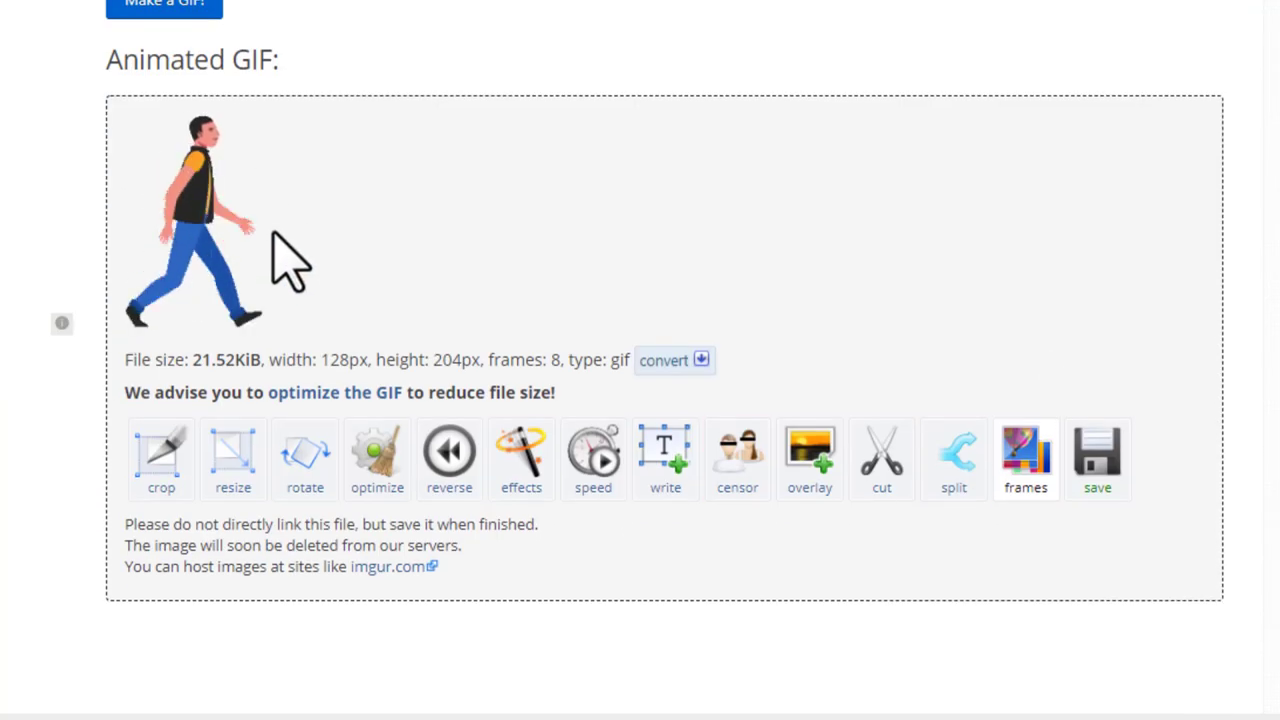
{"action": "left_click", "coordinate": [1080, 455]}
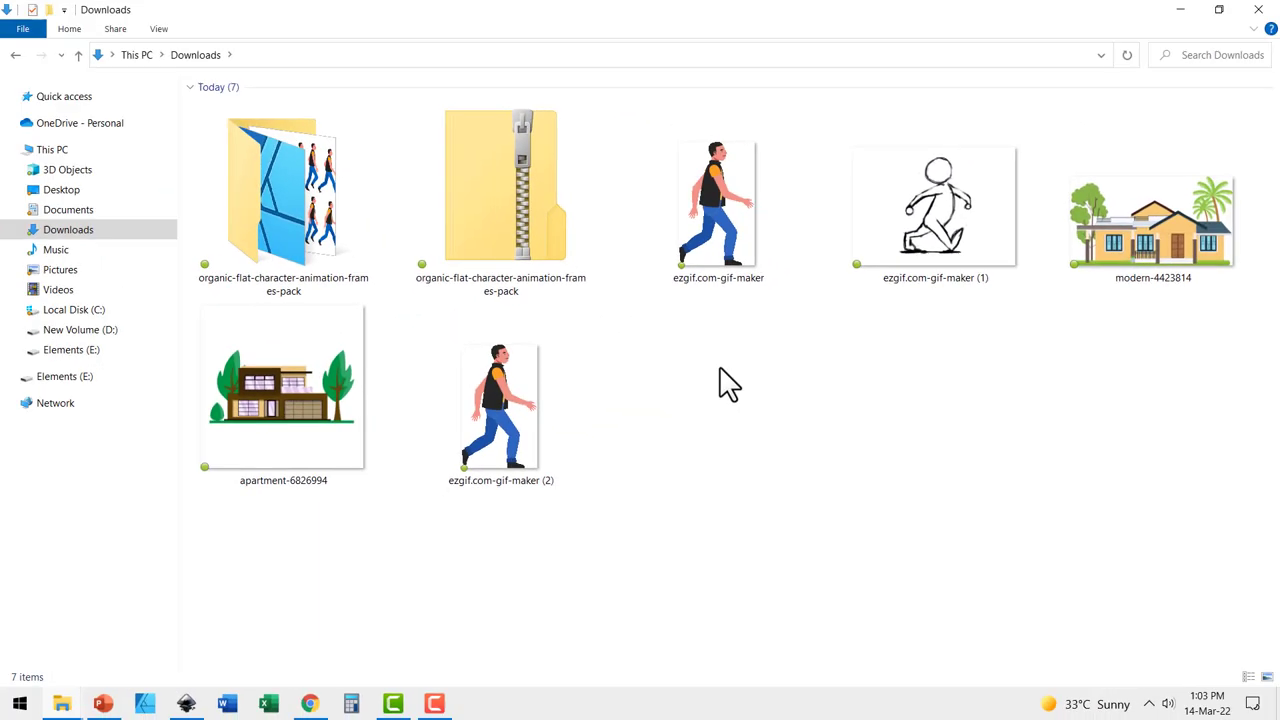
{"action": "right_click", "coordinate": [737, 235]}
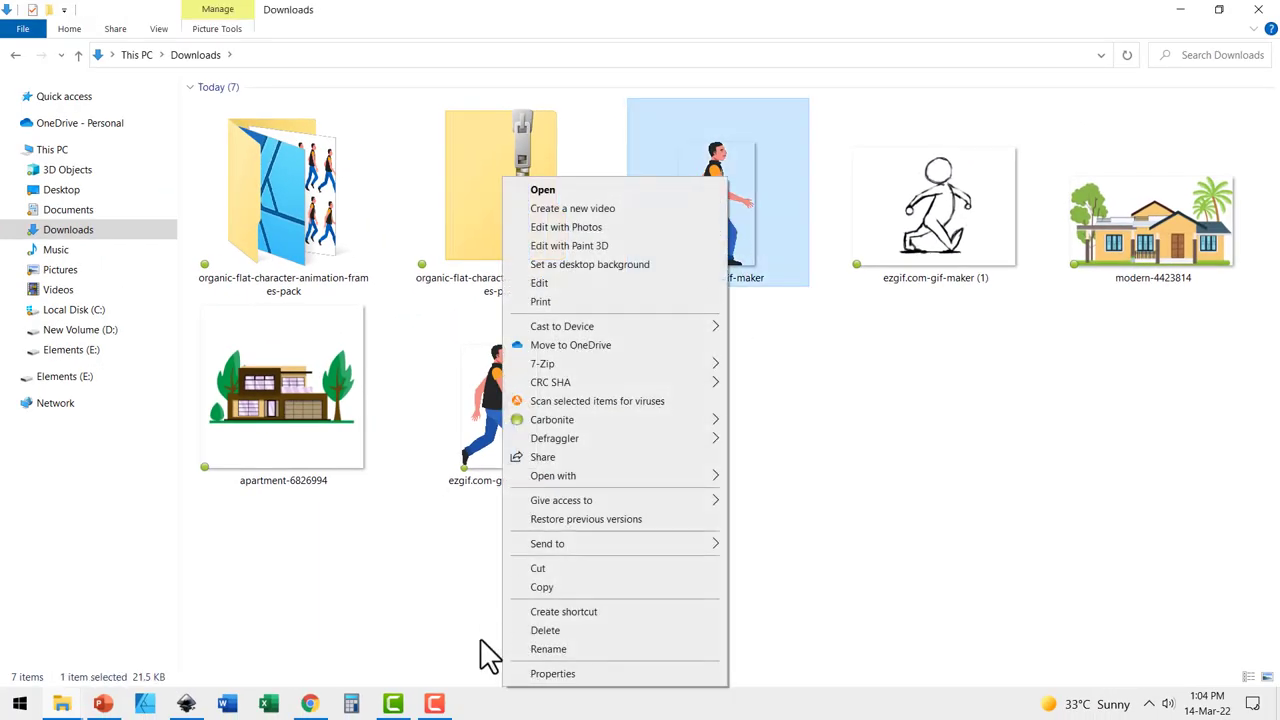
{"action": "left_click", "coordinate": [556, 586]}
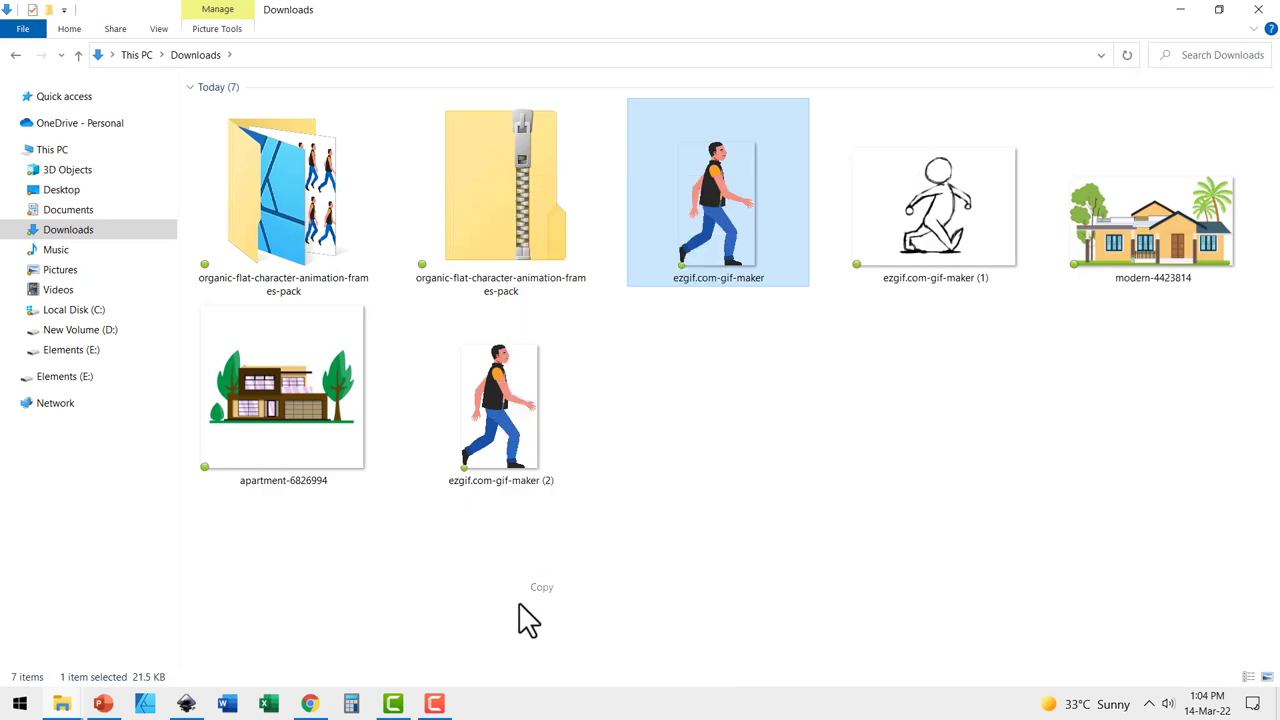
Step: Paste the walking-man GIF onto the slide and move it to the right
{"action": "left_click", "coordinate": [103, 706]}
{"action": "right_click", "coordinate": [728, 475]}
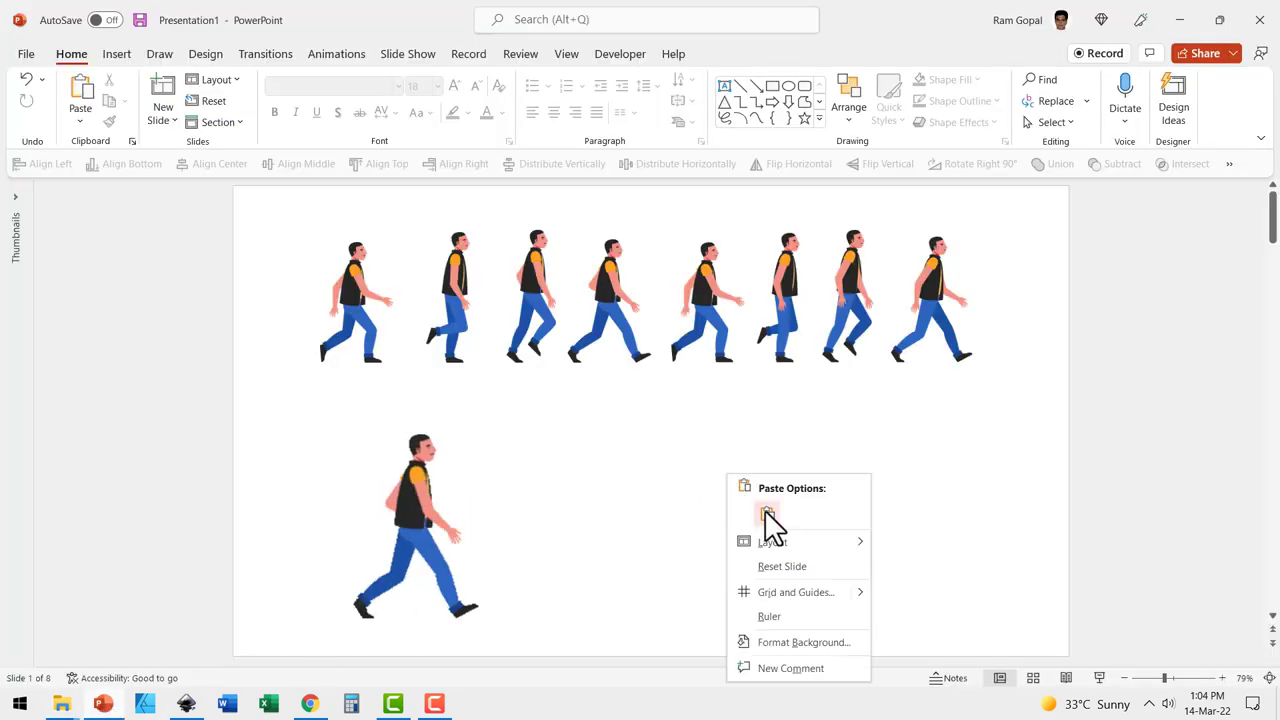
{"action": "left_click", "coordinate": [767, 513]}
{"action": "left_click_drag", "start_coordinate": [623, 477], "coordinate": [703, 494]}
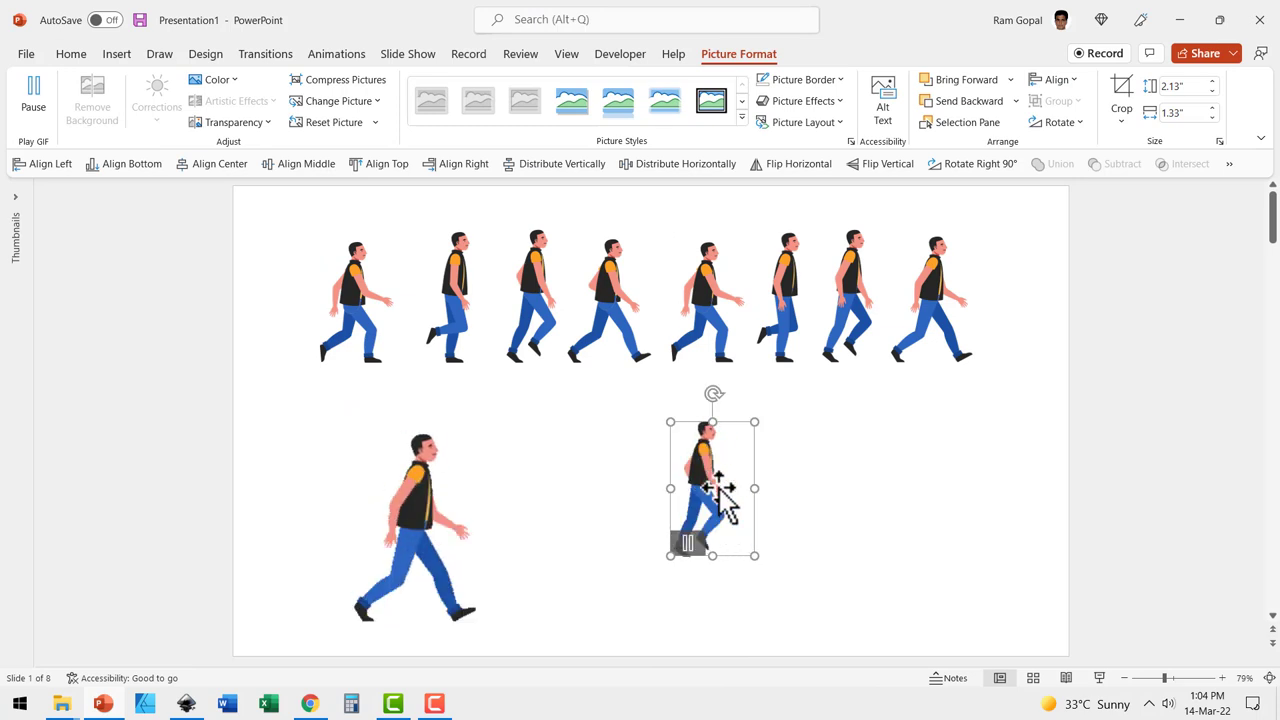
Step: Check the road rectangle and palm-tree picture, then show the Modern House Flat page in Chrome
{"action": "scroll", "coordinate": [1151, 500], "scroll_direction": "down", "scroll_amount": 2}
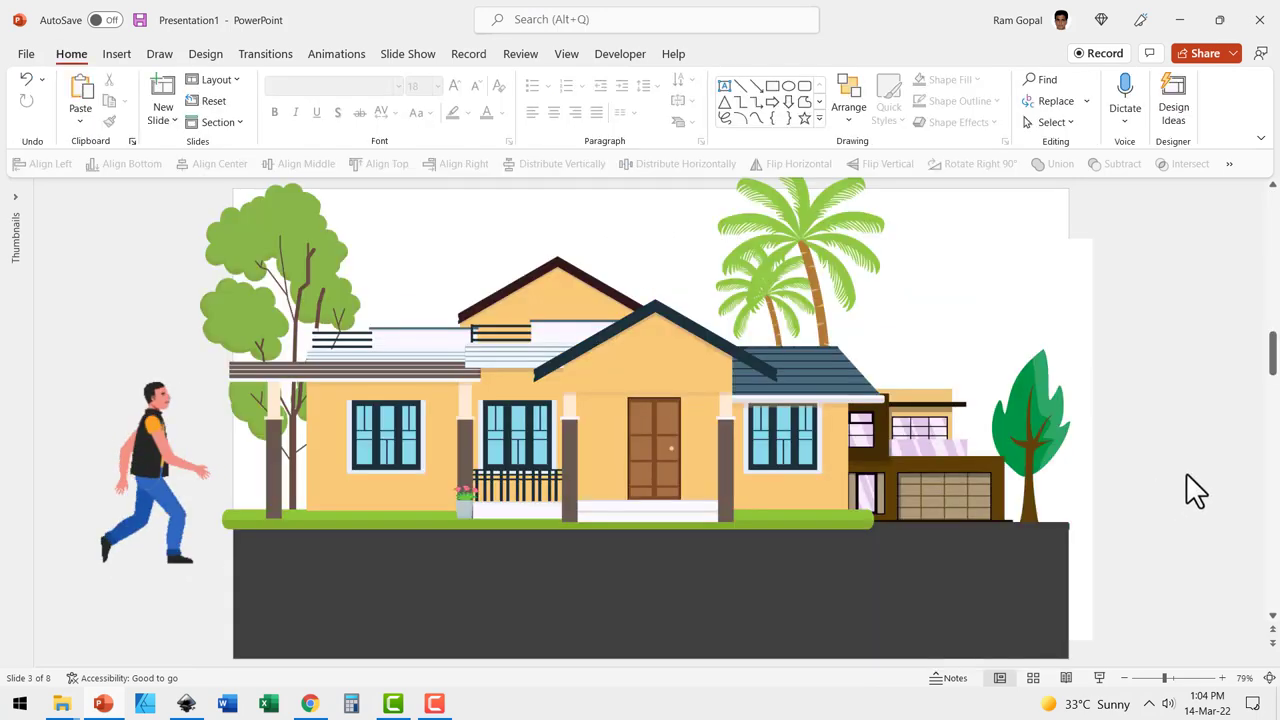
{"action": "left_click", "coordinate": [961, 591]}
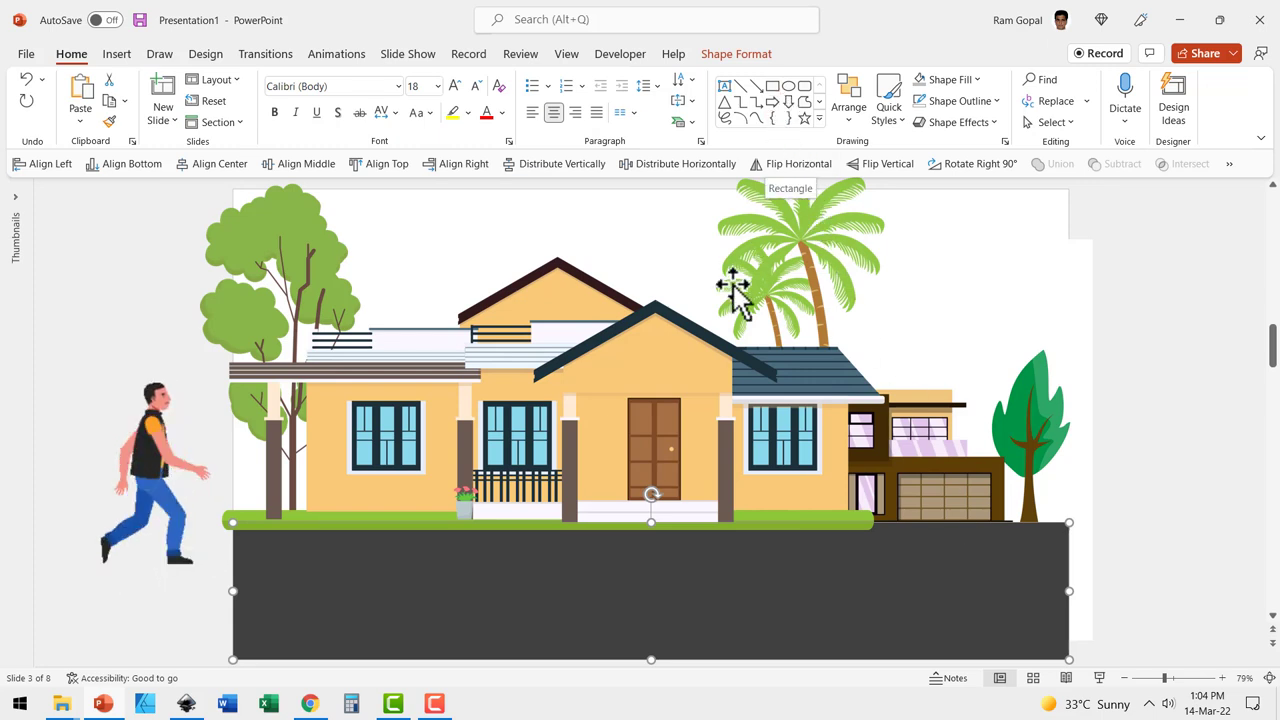
{"action": "left_click", "coordinate": [943, 408]}
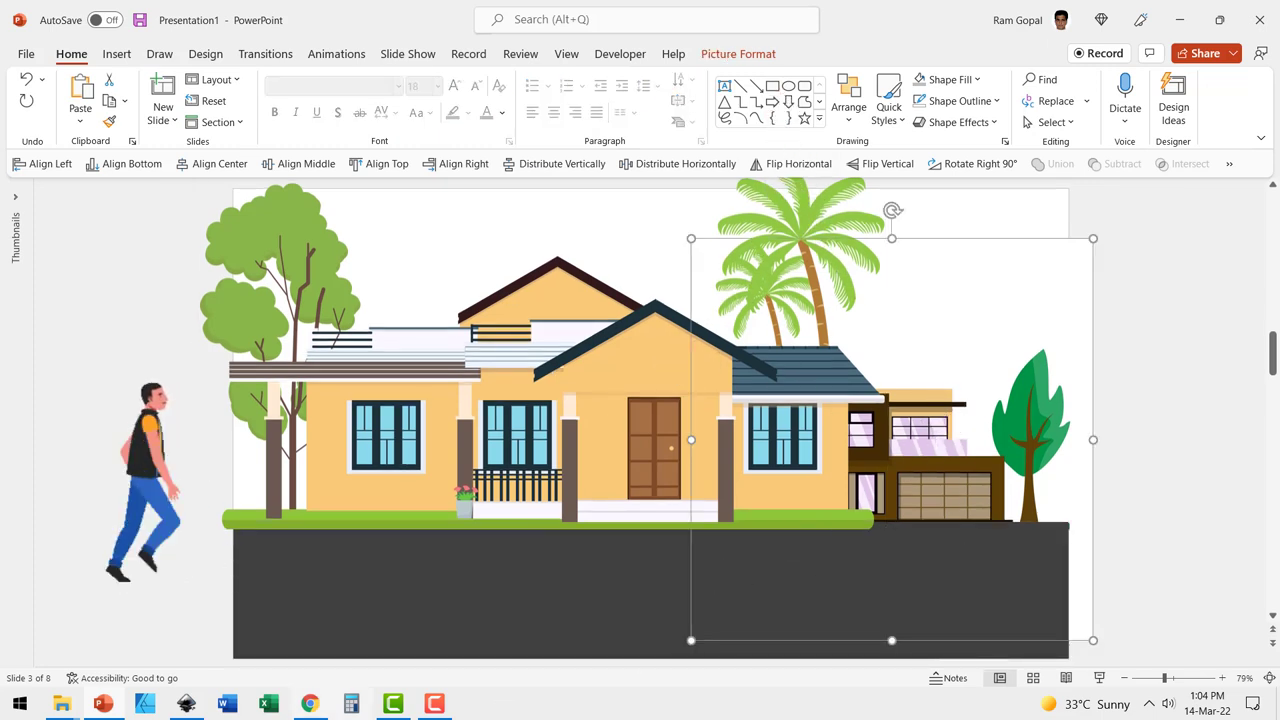
{"action": "left_click", "coordinate": [310, 703]}
{"action": "left_click", "coordinate": [266, 16]}
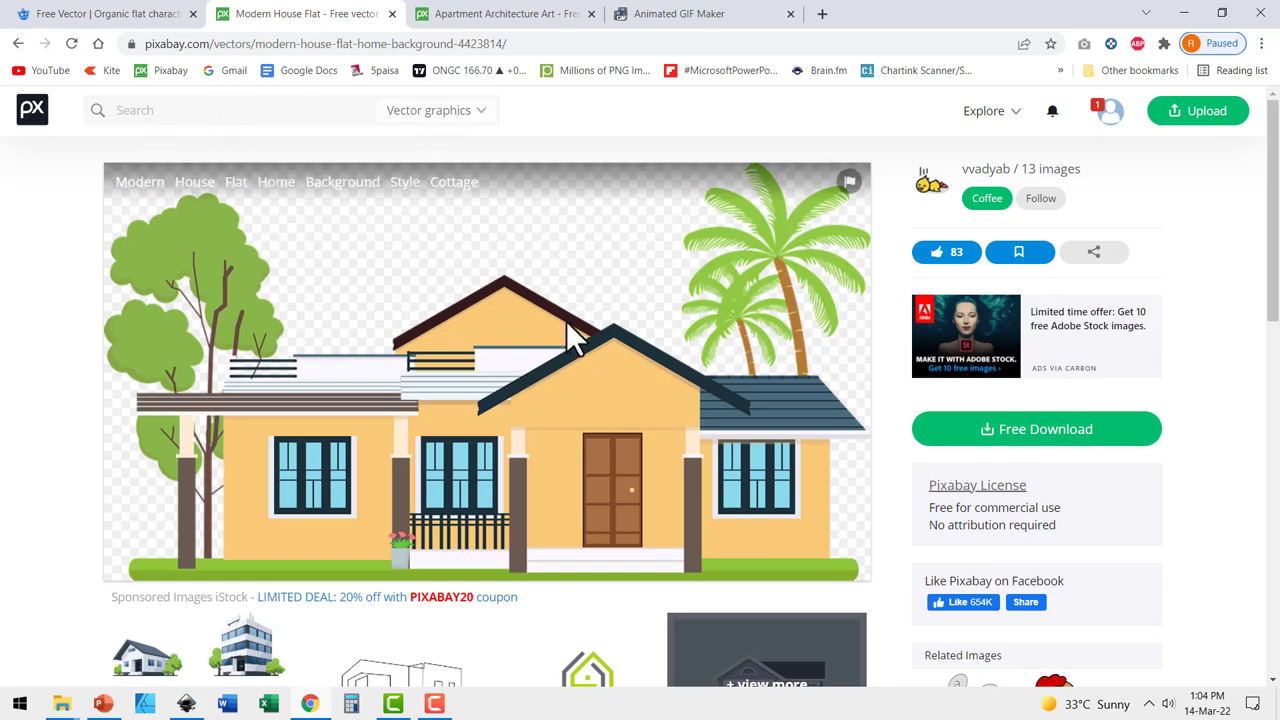
Step: Show Pixabay's Apartment Architecture Art page in Chrome
{"action": "left_click", "coordinate": [462, 14]}
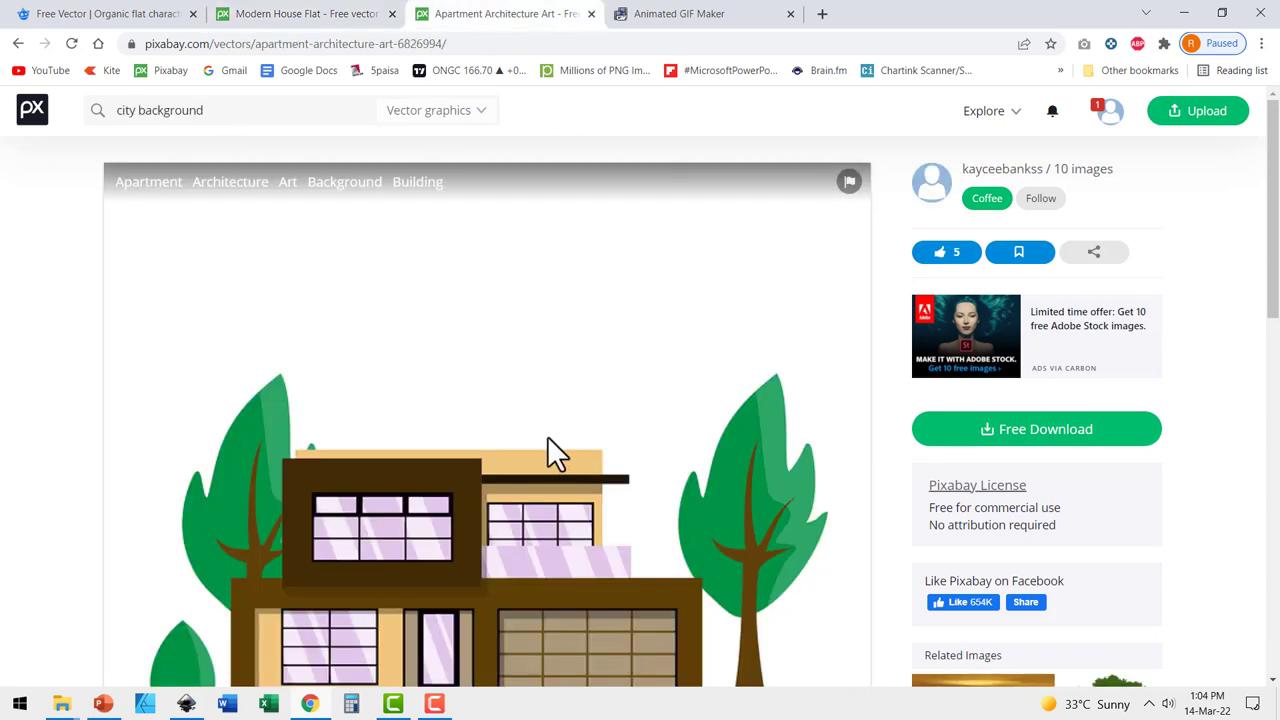
Step: Back in PowerPoint, deselect the palm-tree picture and select the walking-man GIF
{"action": "left_click", "coordinate": [102, 706]}
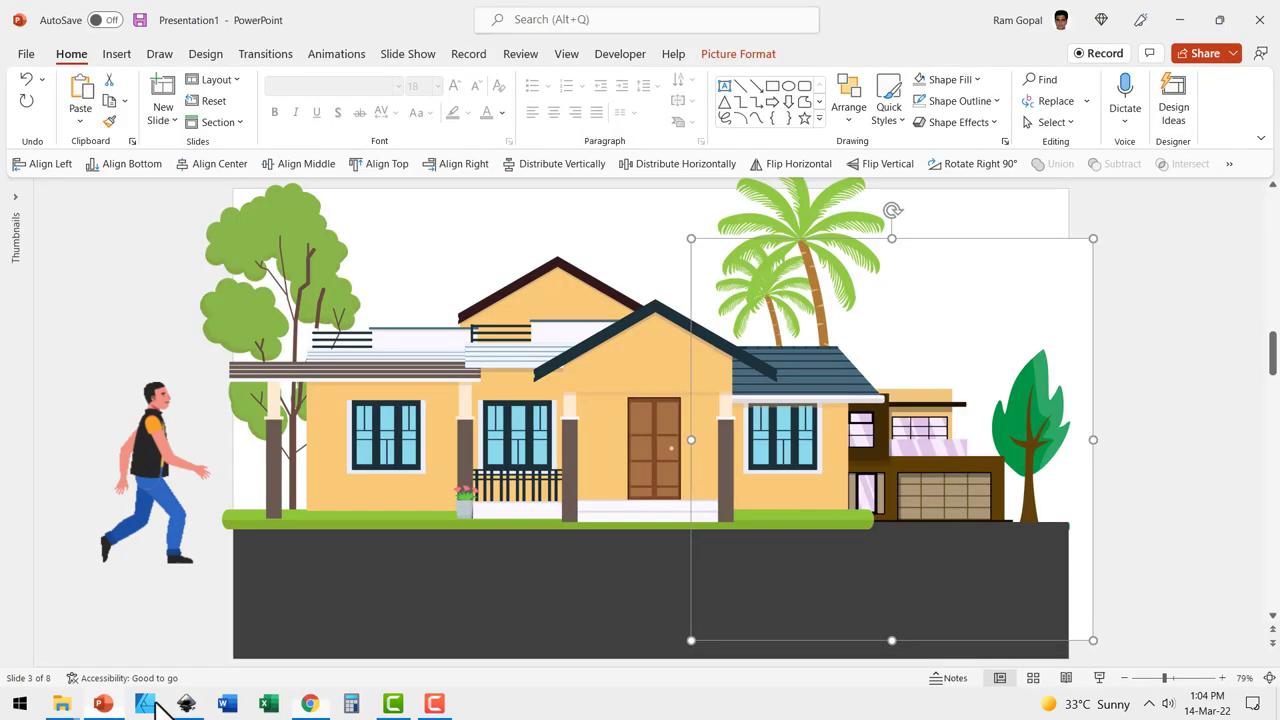
{"action": "left_click", "coordinate": [1215, 466]}
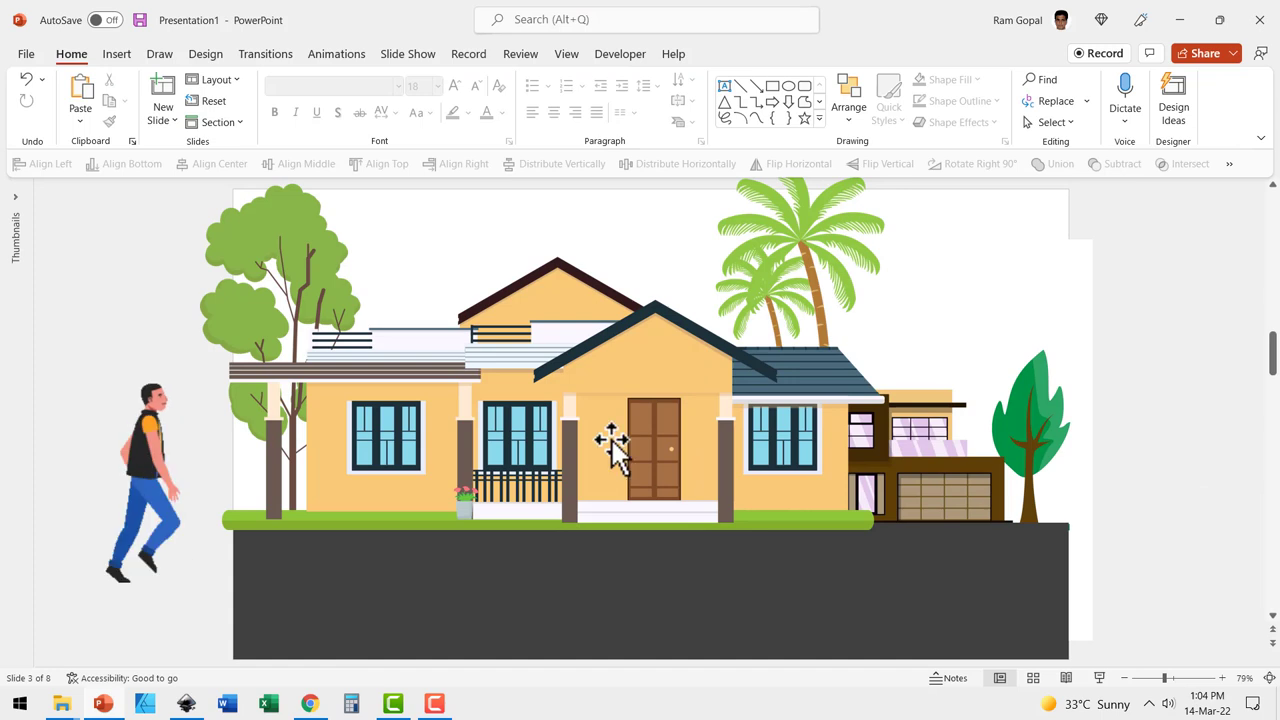
{"action": "mouse_move", "coordinate": [178, 448]}
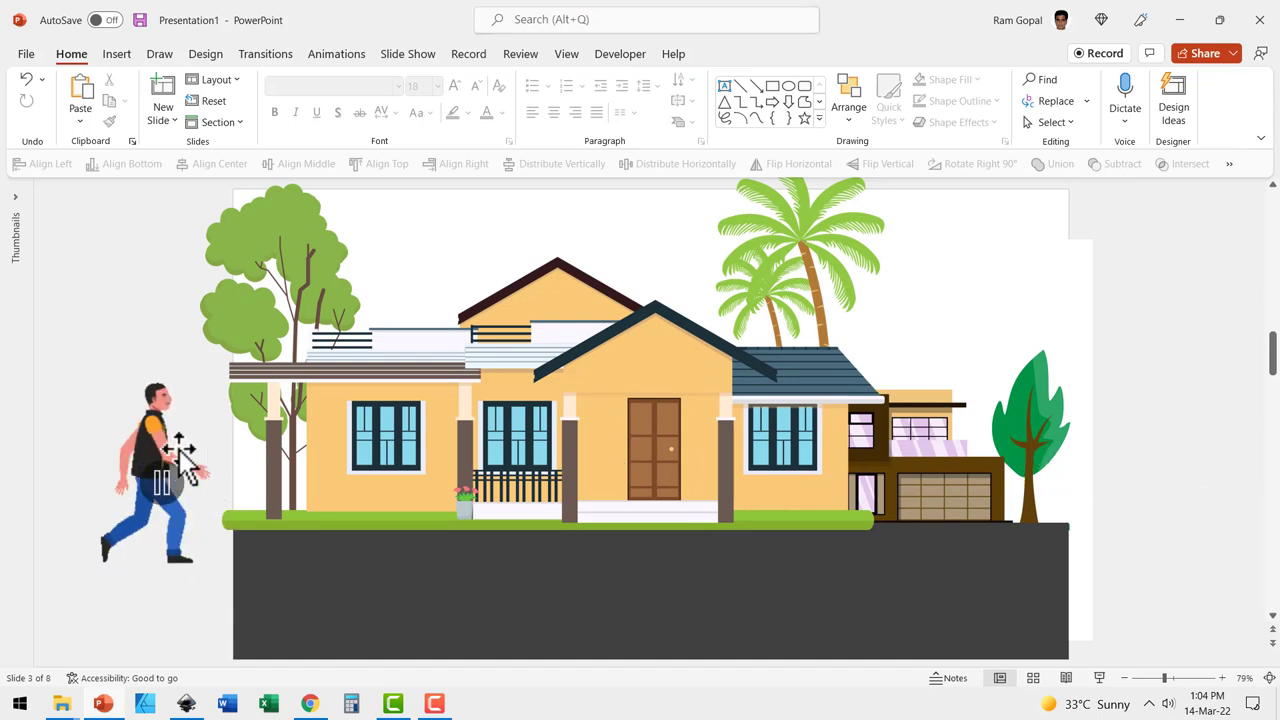
{"action": "left_click", "coordinate": [168, 420]}
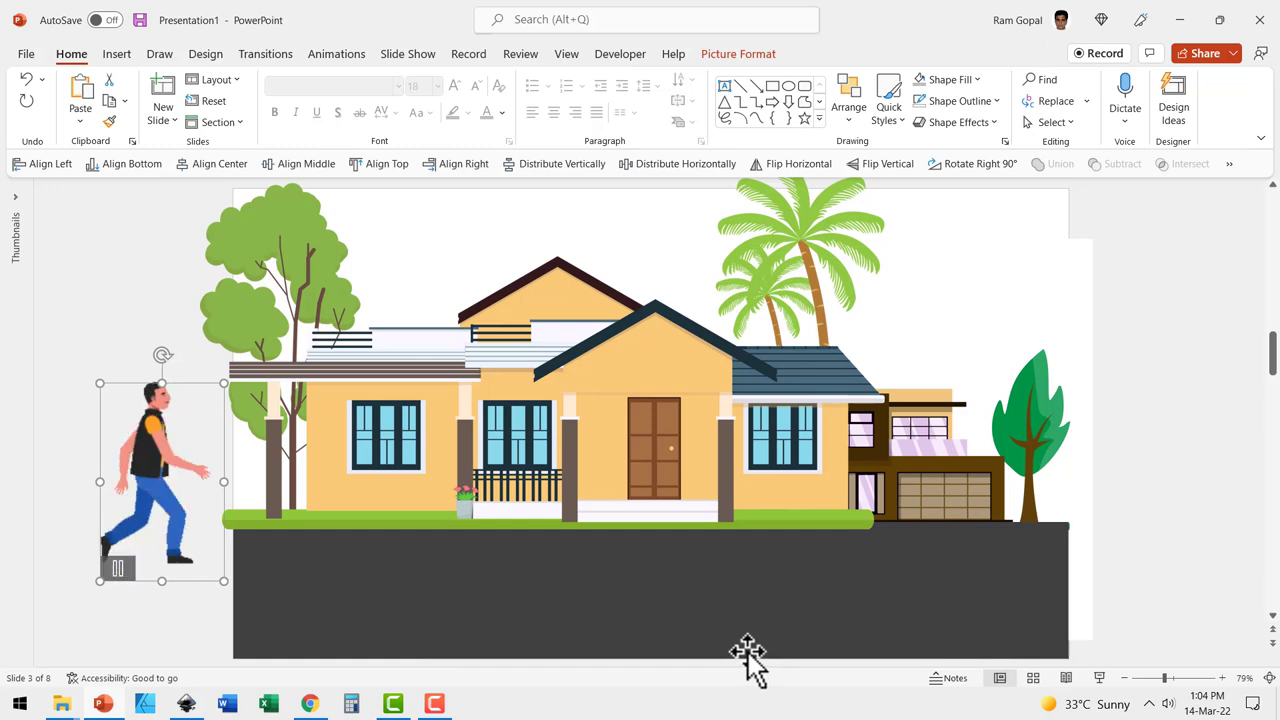
Step: Give the walking-man GIF a Fly Out exit animation with direction To Right
{"action": "left_click", "coordinate": [345, 55]}
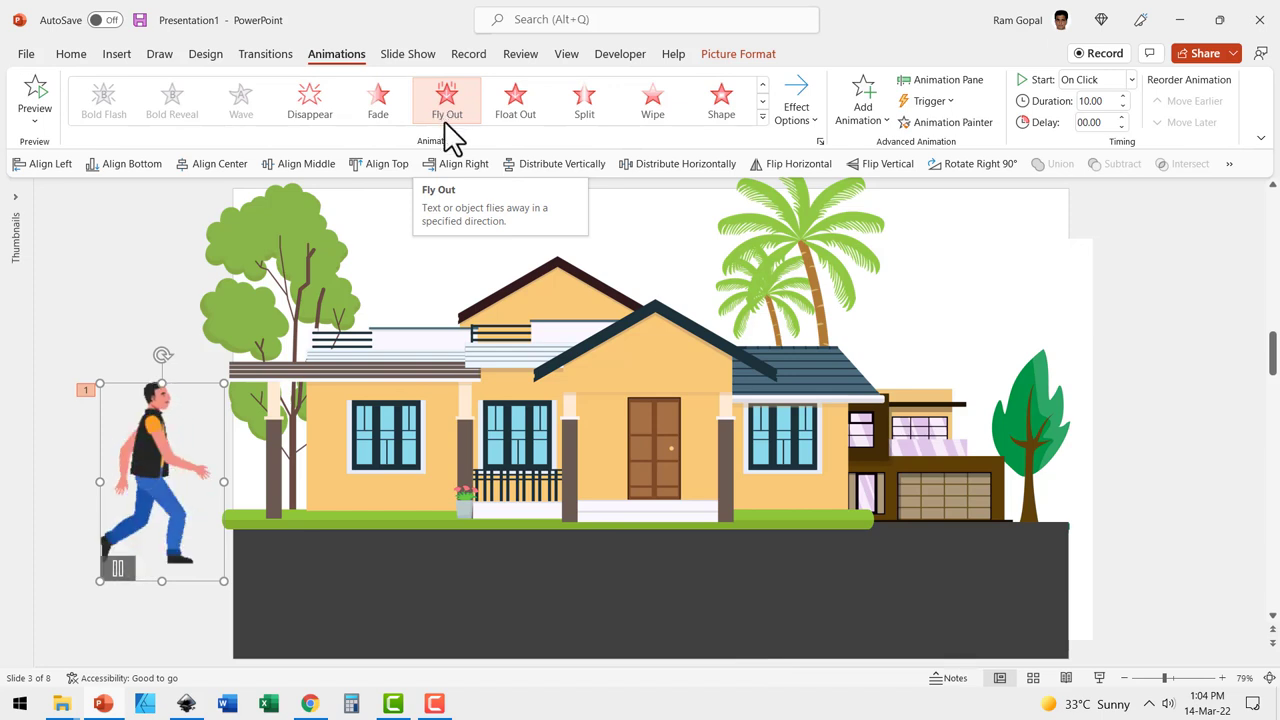
{"action": "left_click", "coordinate": [798, 105]}
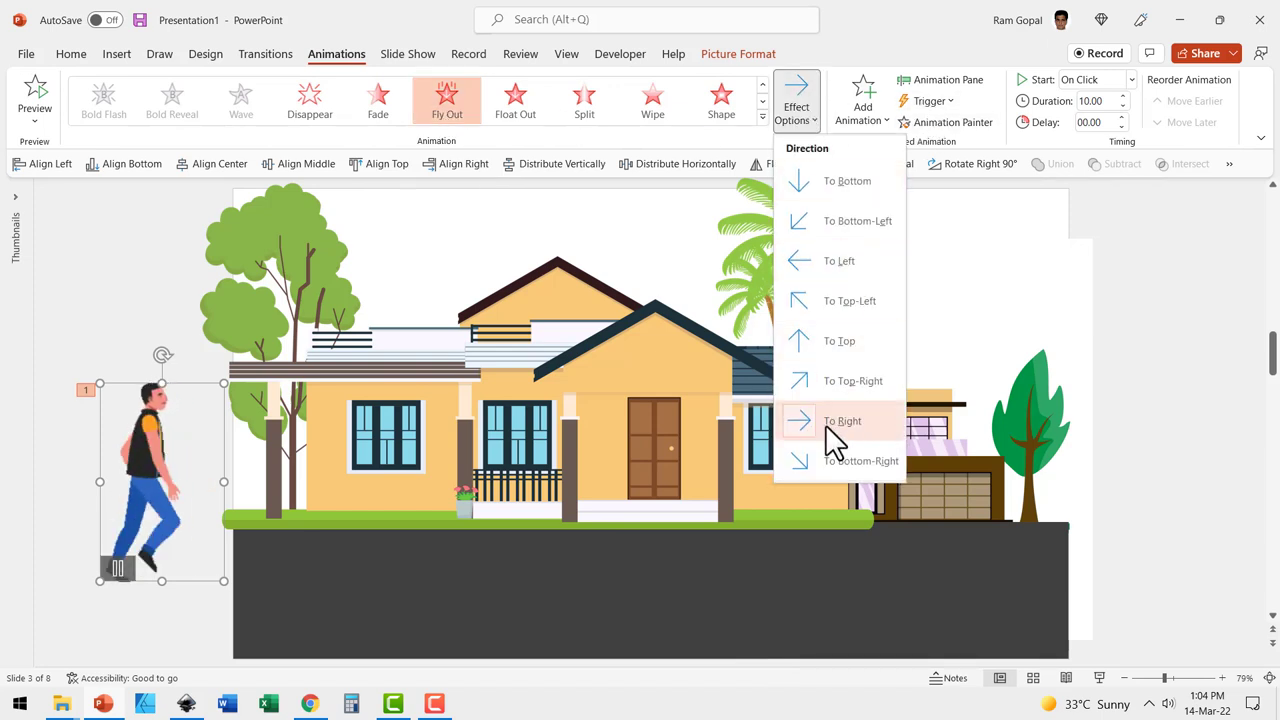
{"action": "left_click", "coordinate": [1165, 415]}
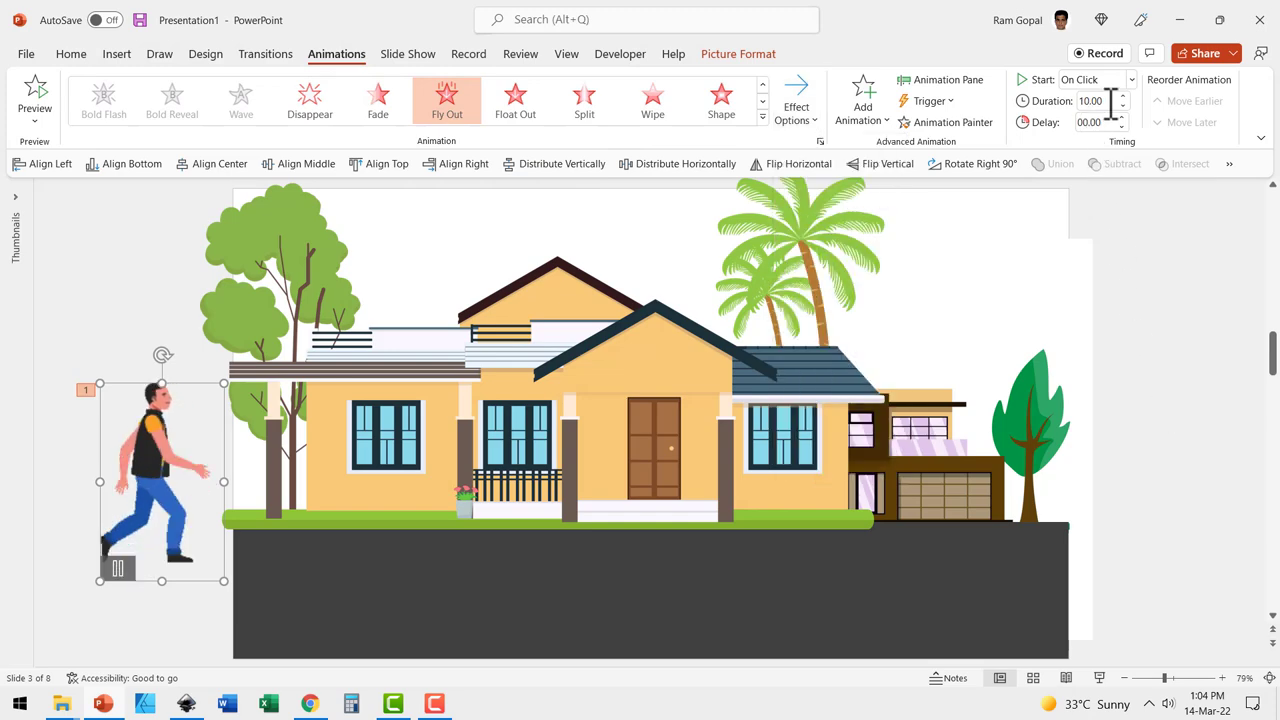